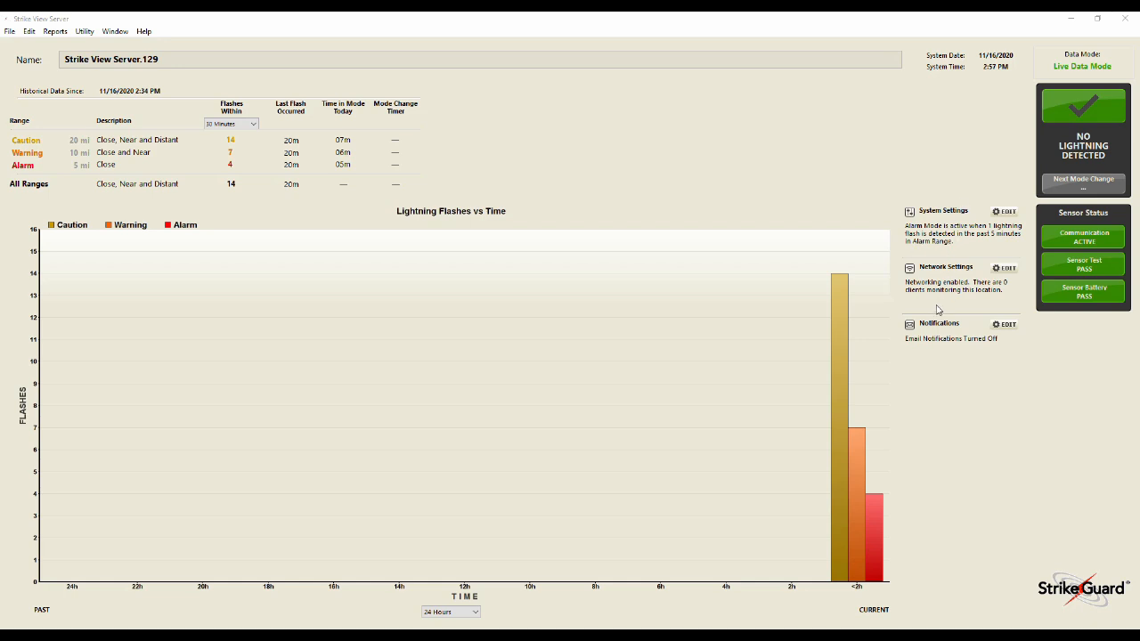
Open the notification settings by entering the administrative password
{"action": "left_click", "coordinate": [1007, 326]}
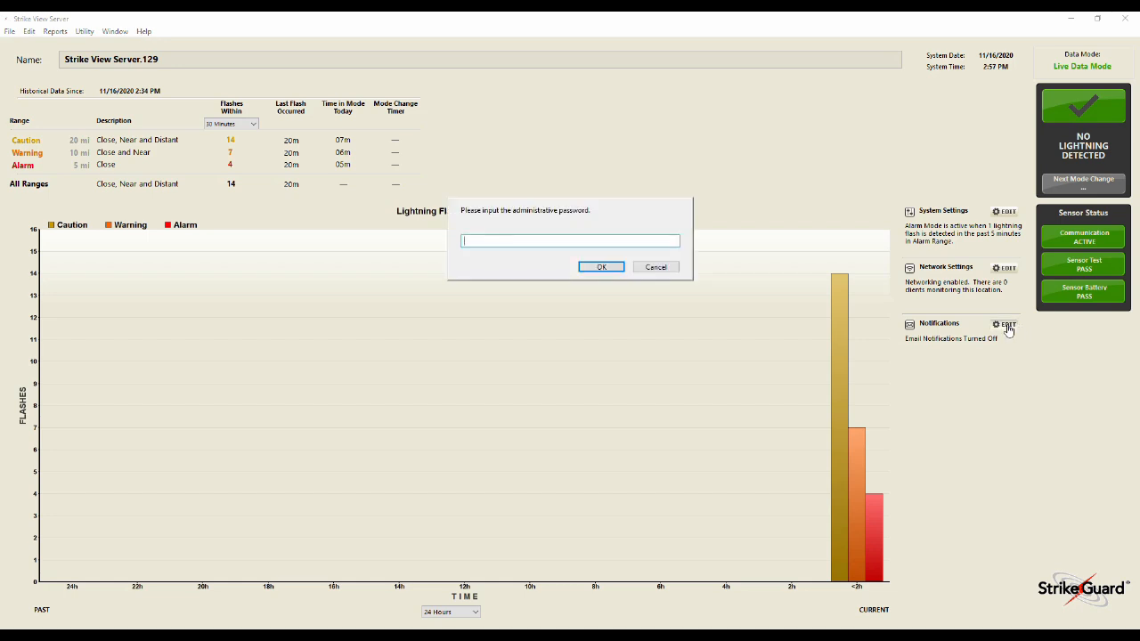
{"action": "type", "text": "*******"}
{"action": "key", "text": "Return"}
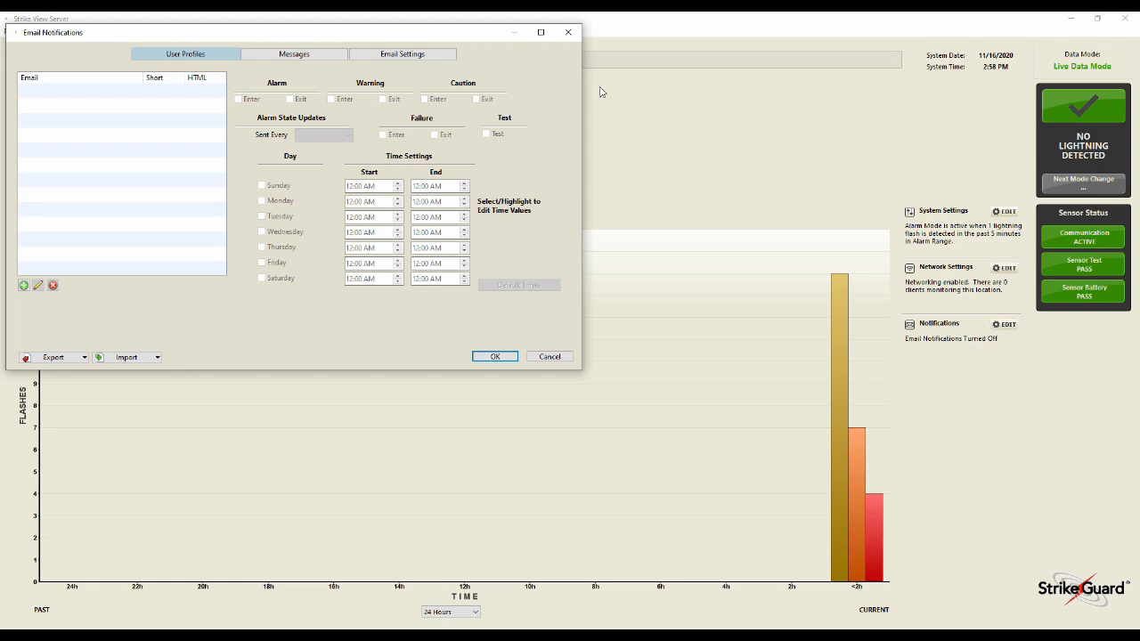
Browse the Email Notifications message templates and email settings, then cancel the dialog
{"action": "left_click_drag", "start_coordinate": [451, 38], "coordinate": [693, 66]}
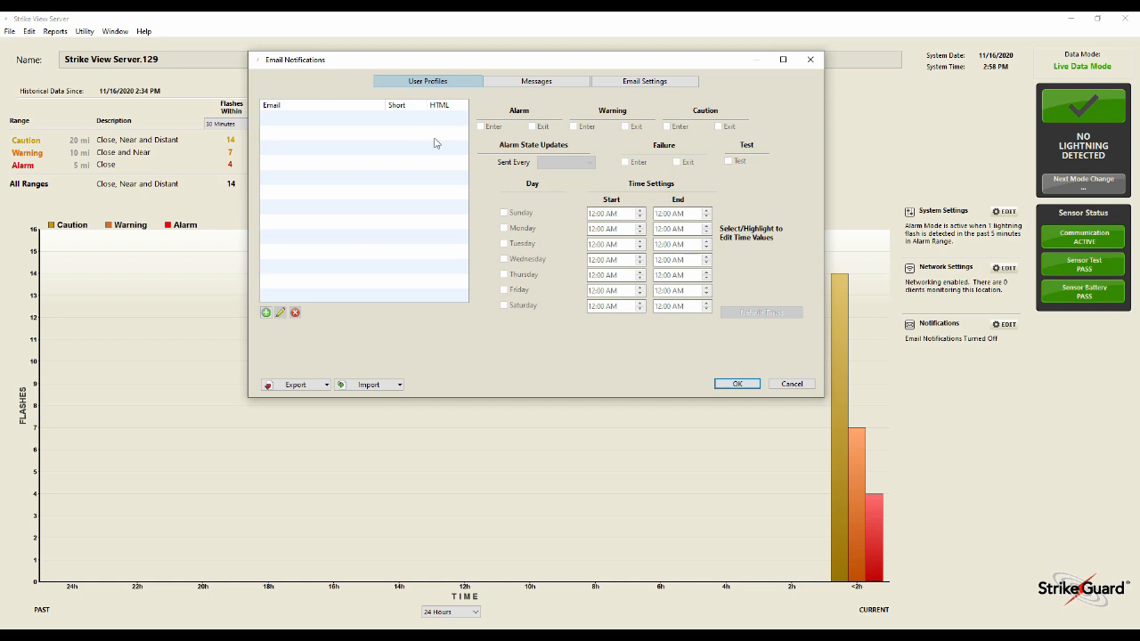
{"action": "left_click", "coordinate": [550, 84]}
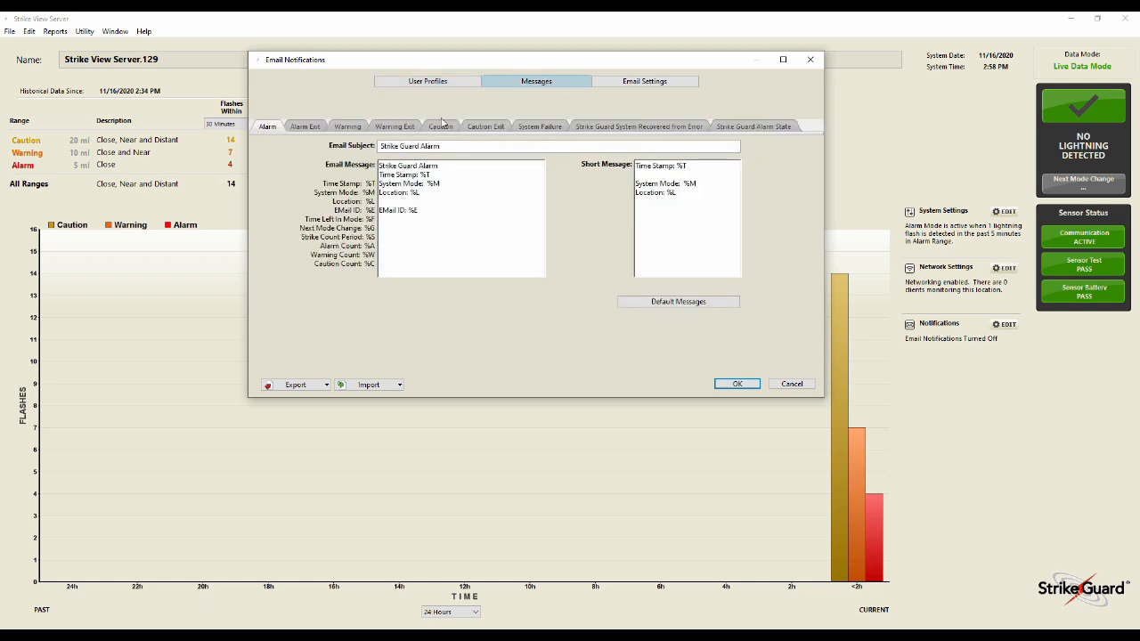
{"action": "left_click", "coordinate": [301, 129]}
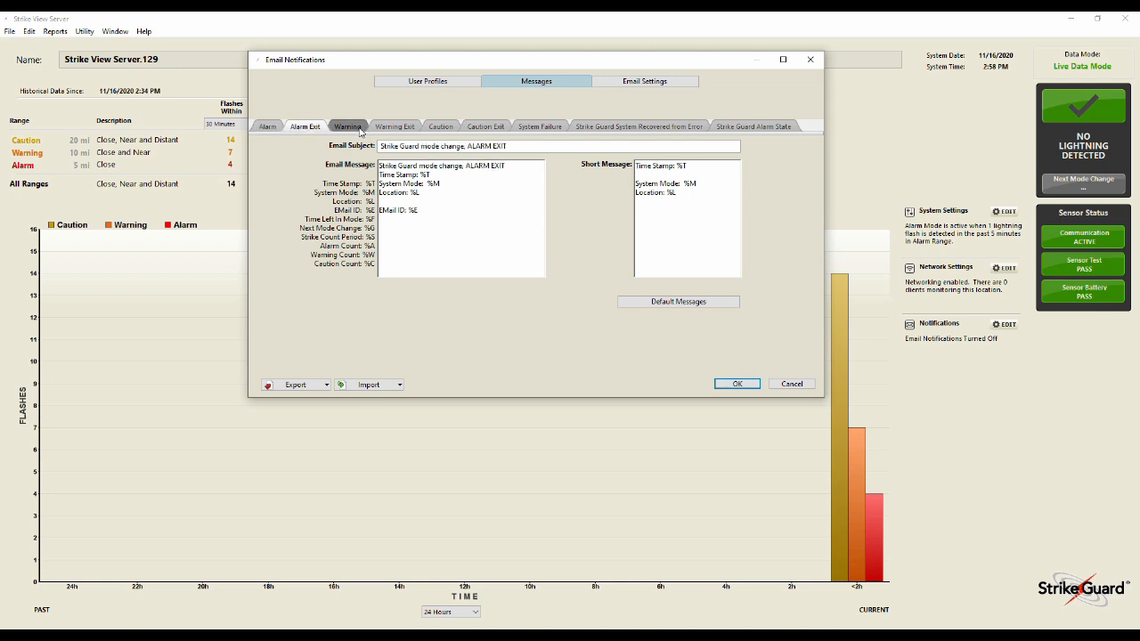
{"action": "left_click", "coordinate": [361, 130]}
{"action": "left_click", "coordinate": [401, 130]}
{"action": "left_click", "coordinate": [438, 130]}
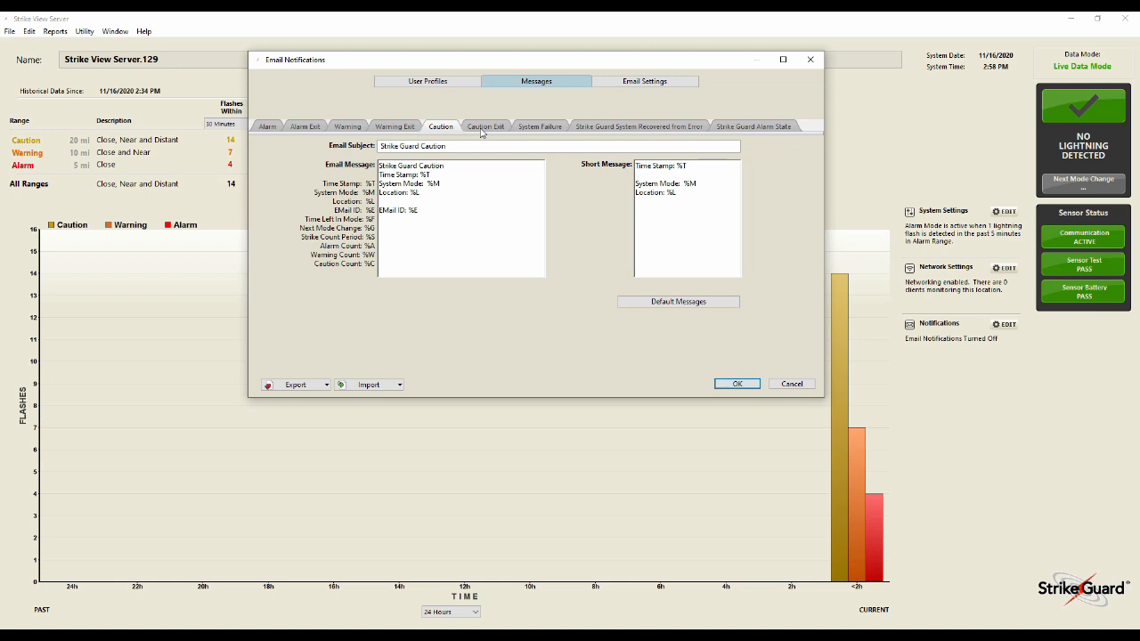
{"action": "left_click", "coordinate": [657, 128]}
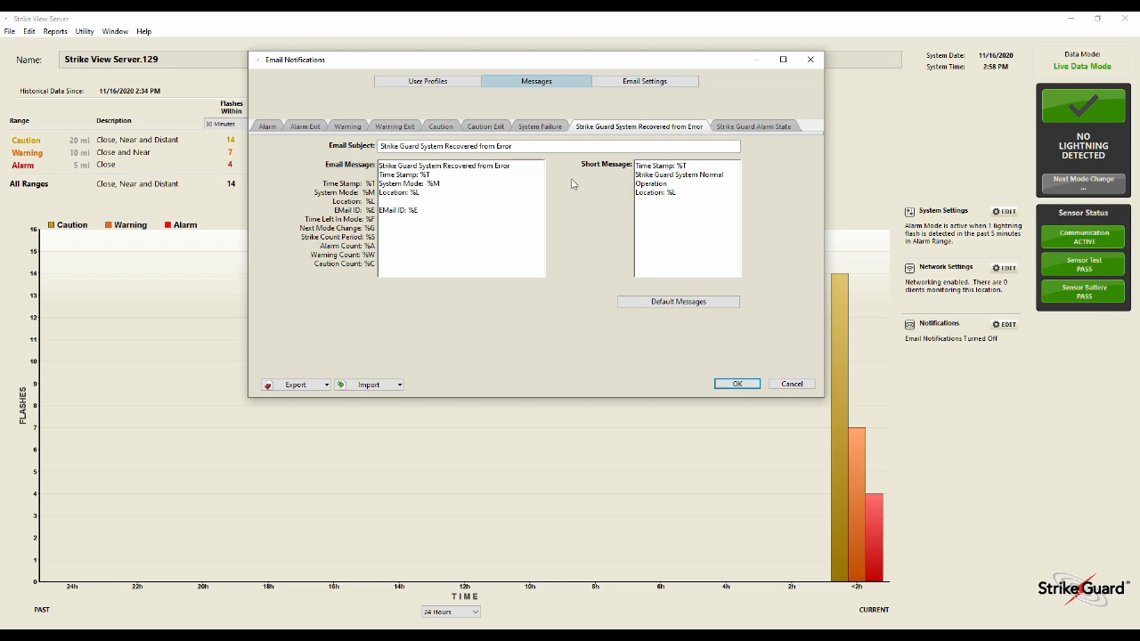
{"action": "left_click", "coordinate": [655, 84]}
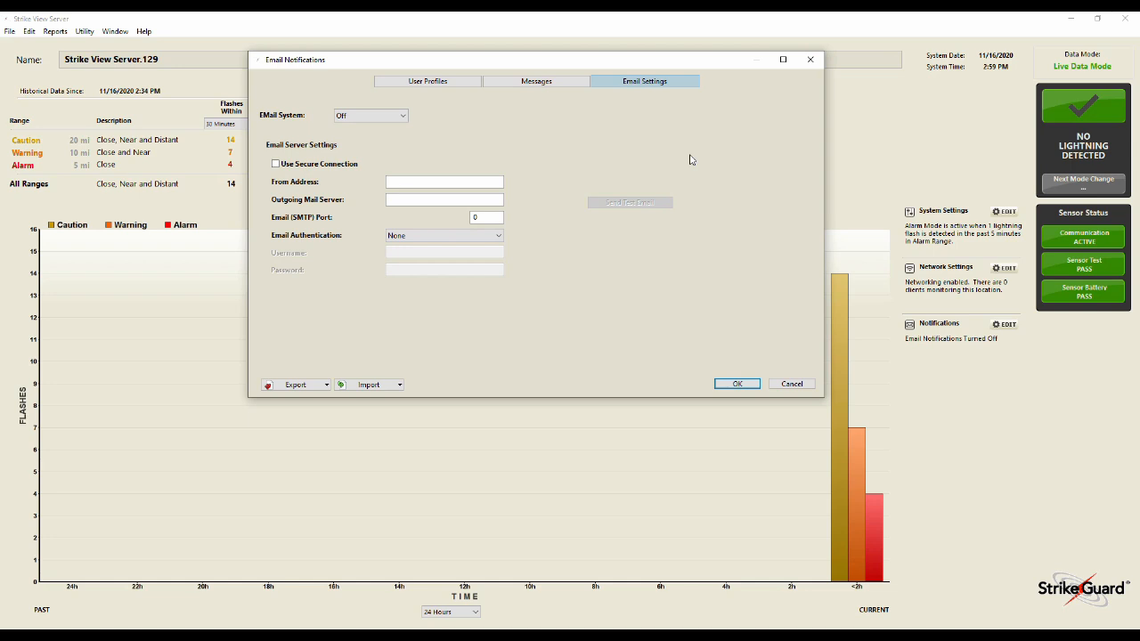
{"action": "left_click", "coordinate": [797, 384]}
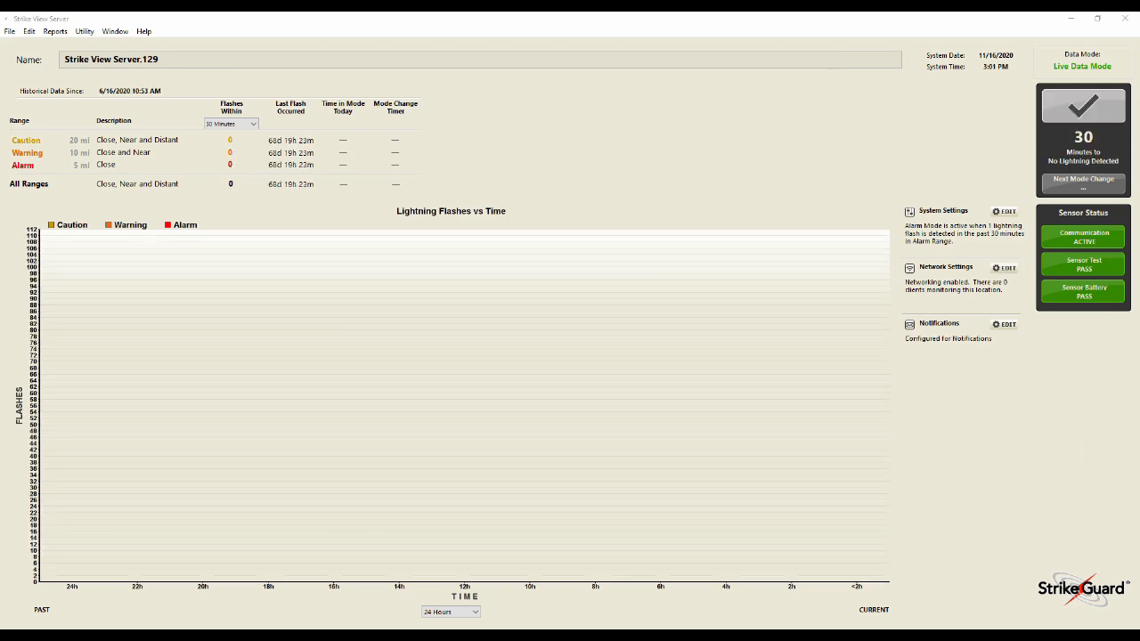
Reopen the notification settings by entering the administrative password
{"action": "left_click", "coordinate": [1004, 324]}
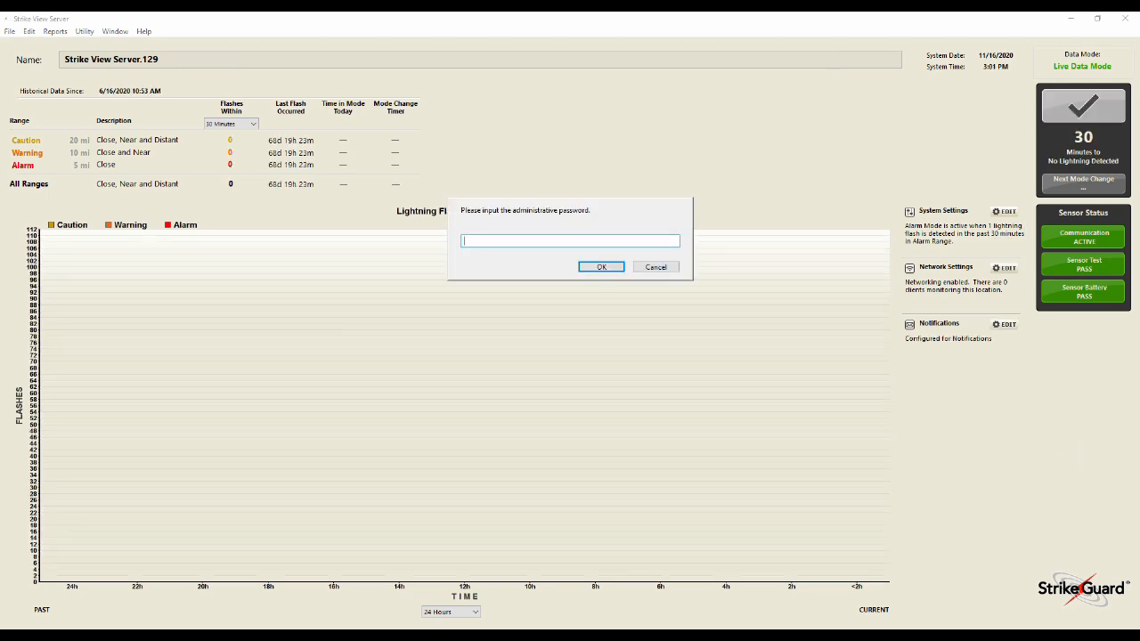
{"action": "type", "text": "********"}
{"action": "key", "text": "Return"}
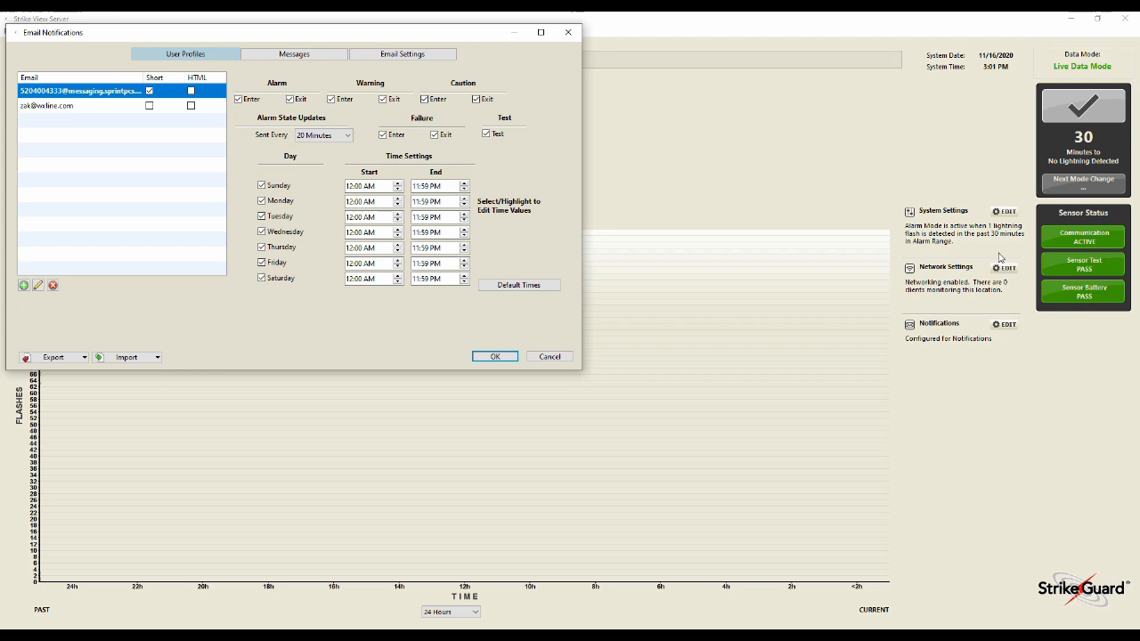
Add a new recipient profile with the contact's Gmail address
{"action": "left_click", "coordinate": [47, 106]}
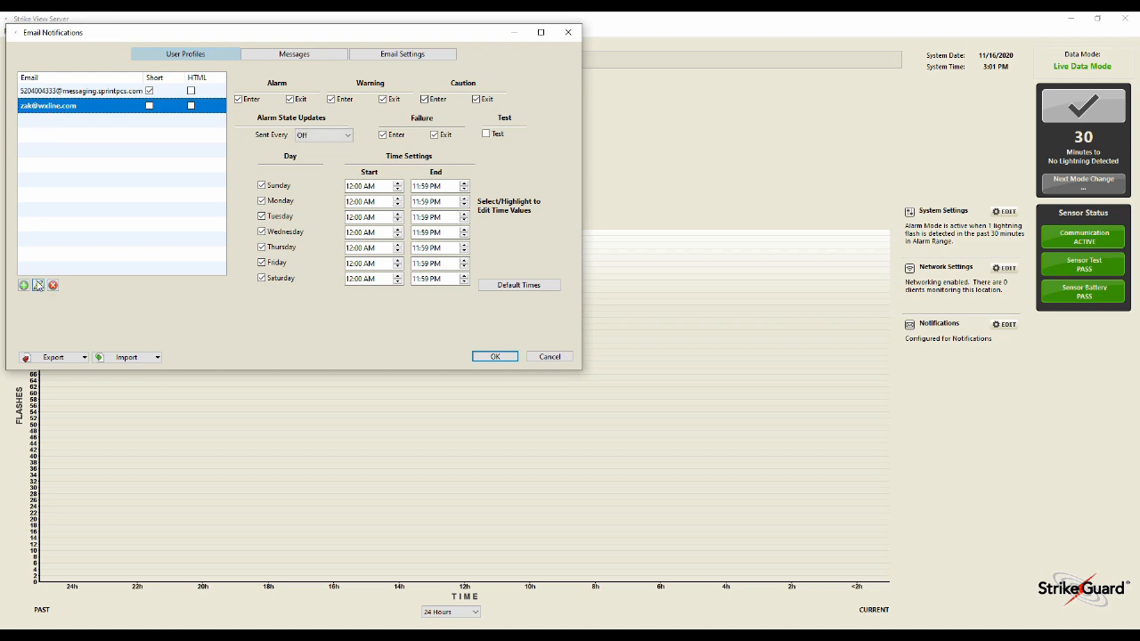
{"action": "left_click", "coordinate": [24, 286]}
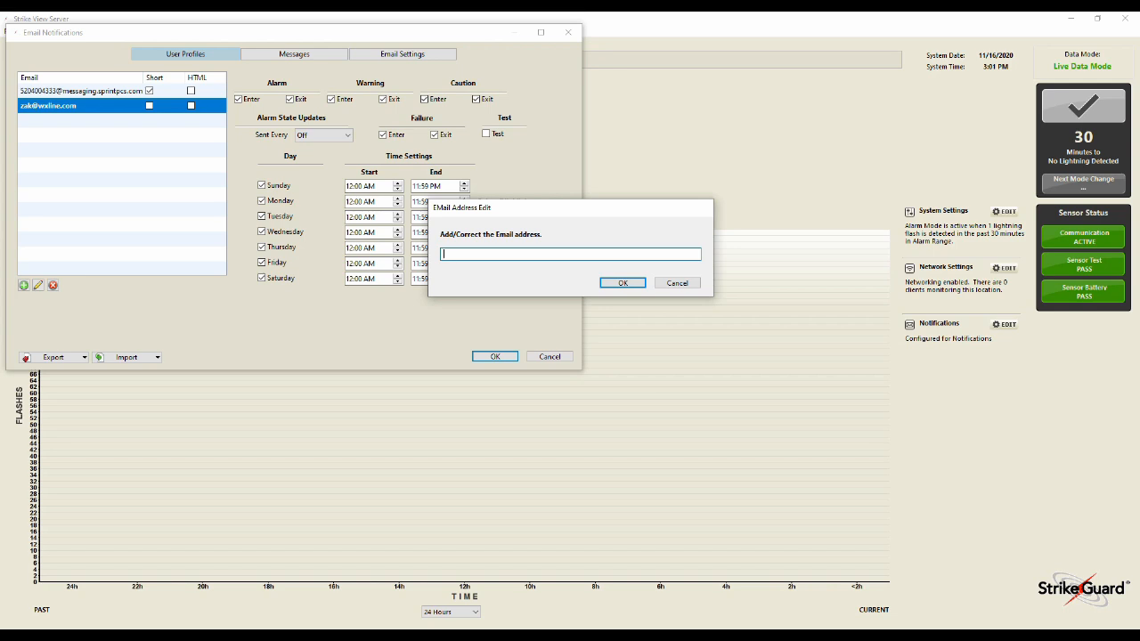
{"action": "left_click", "coordinate": [619, 284]}
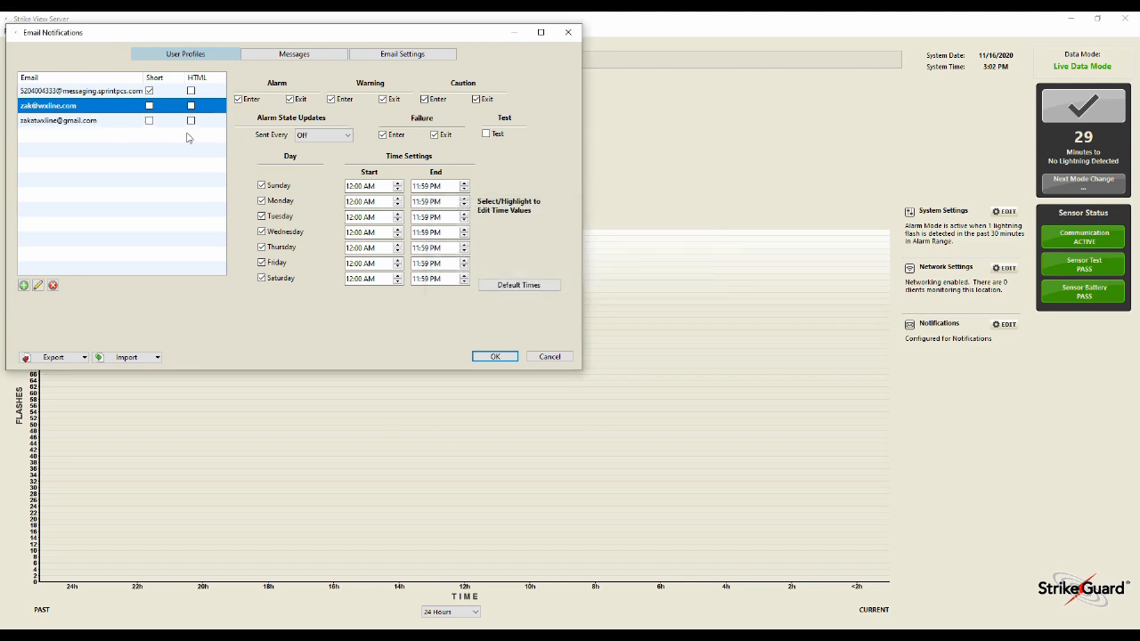
Review each recipient profile's alert options and the Alarm and Caution Exit message templates
{"action": "left_click", "coordinate": [66, 127]}
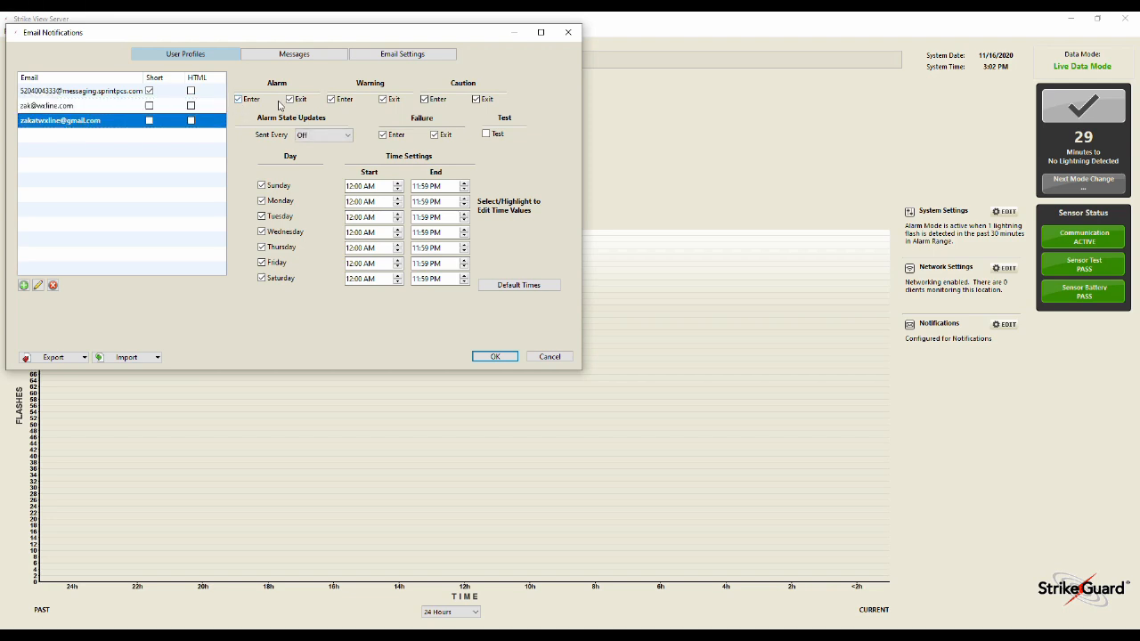
{"action": "left_click", "coordinate": [331, 99]}
{"action": "left_click", "coordinate": [121, 108]}
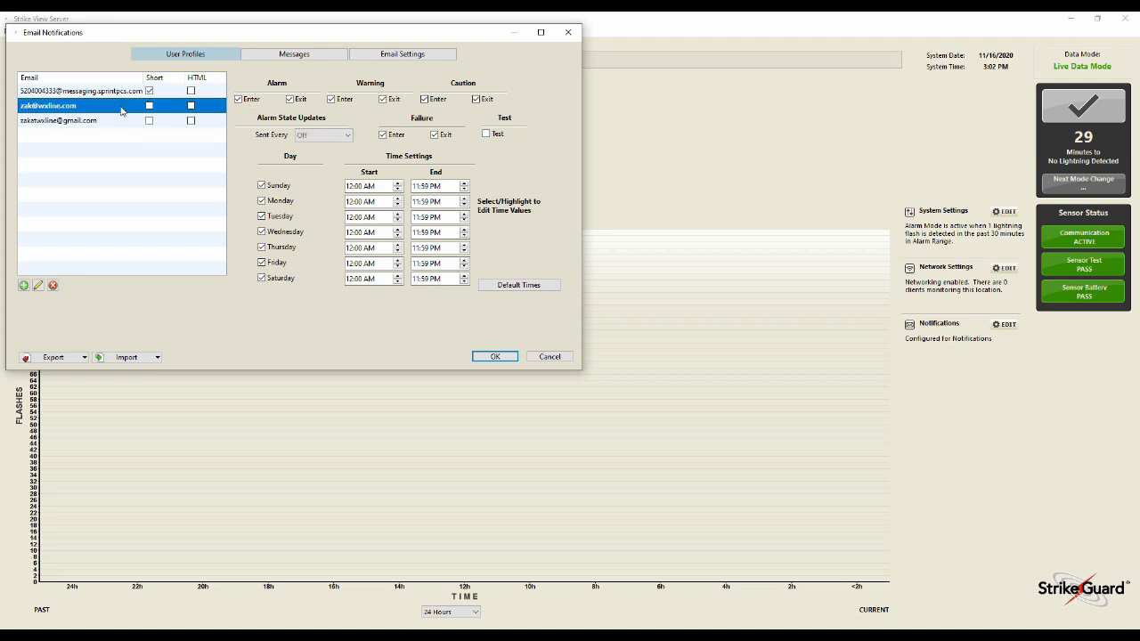
{"action": "left_click", "coordinate": [119, 92]}
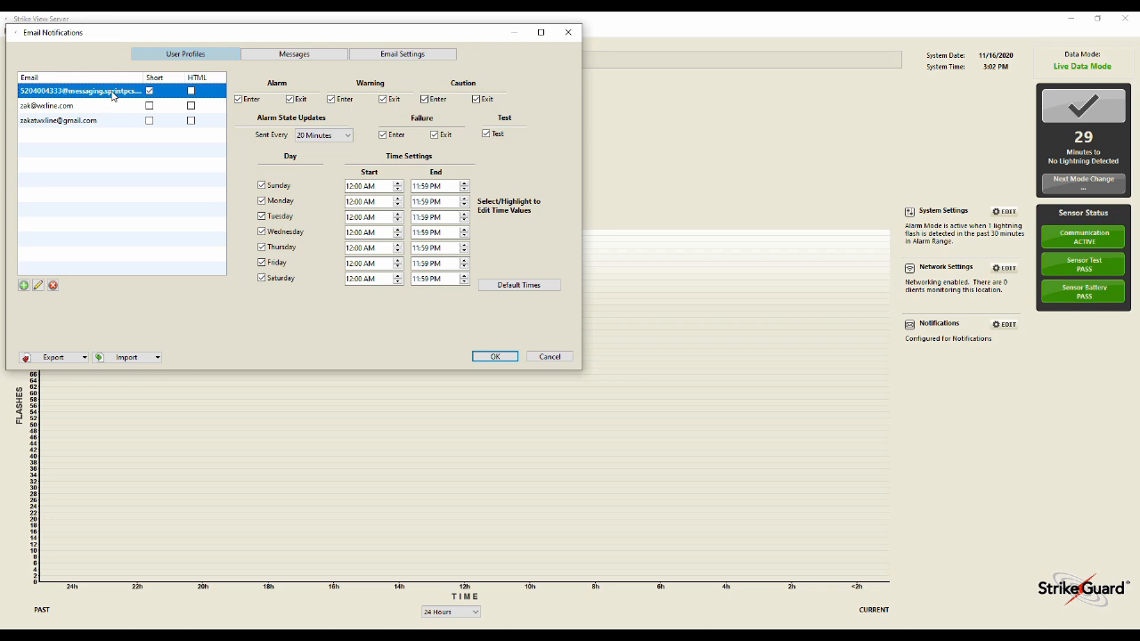
{"action": "left_click", "coordinate": [263, 58]}
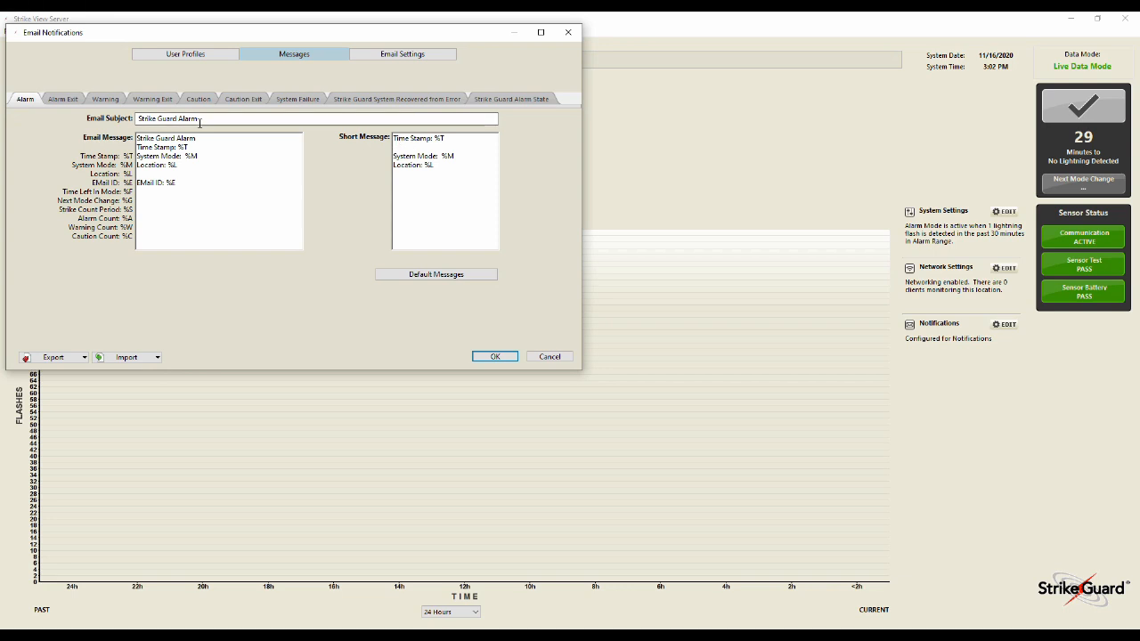
{"action": "left_click_drag", "start_coordinate": [184, 121], "coordinate": [135, 121]}
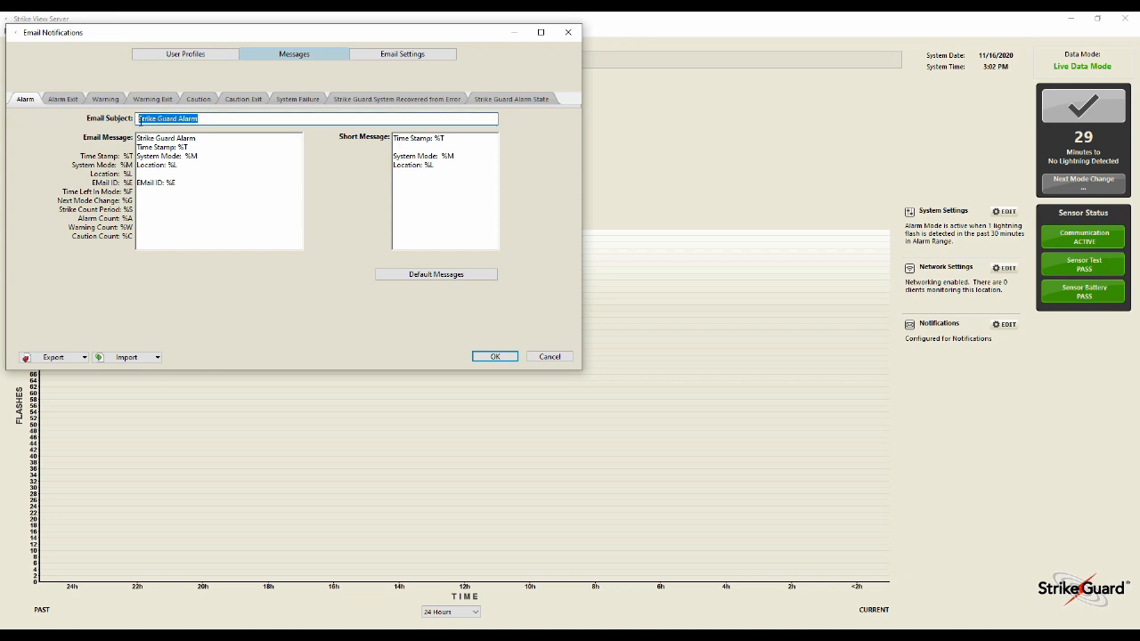
{"action": "left_click", "coordinate": [242, 100]}
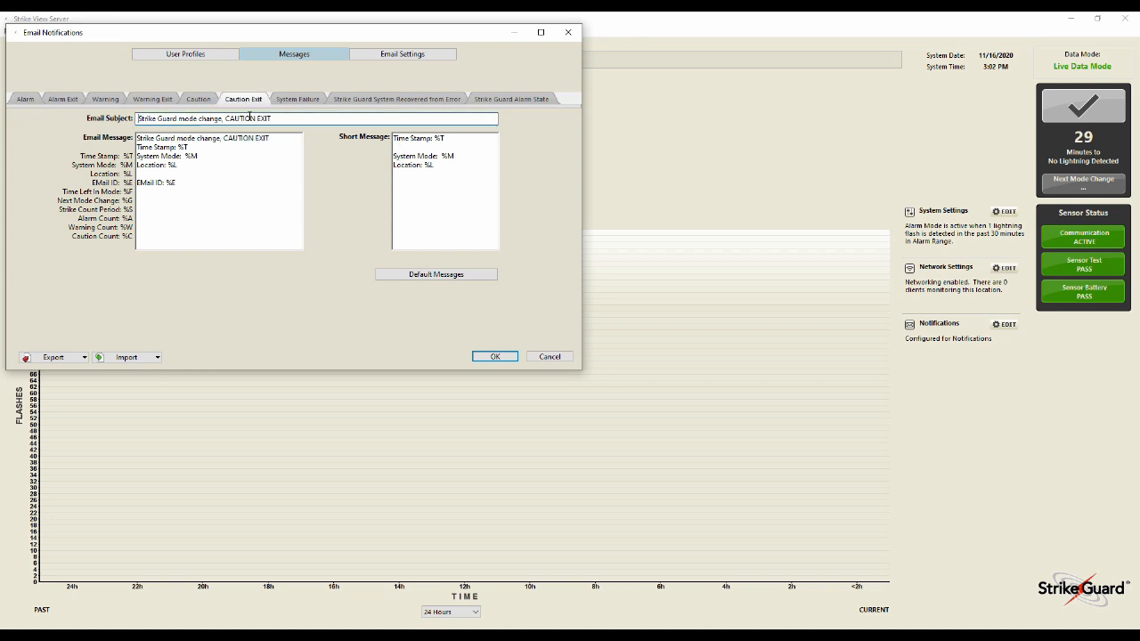
{"action": "left_click", "coordinate": [182, 57]}
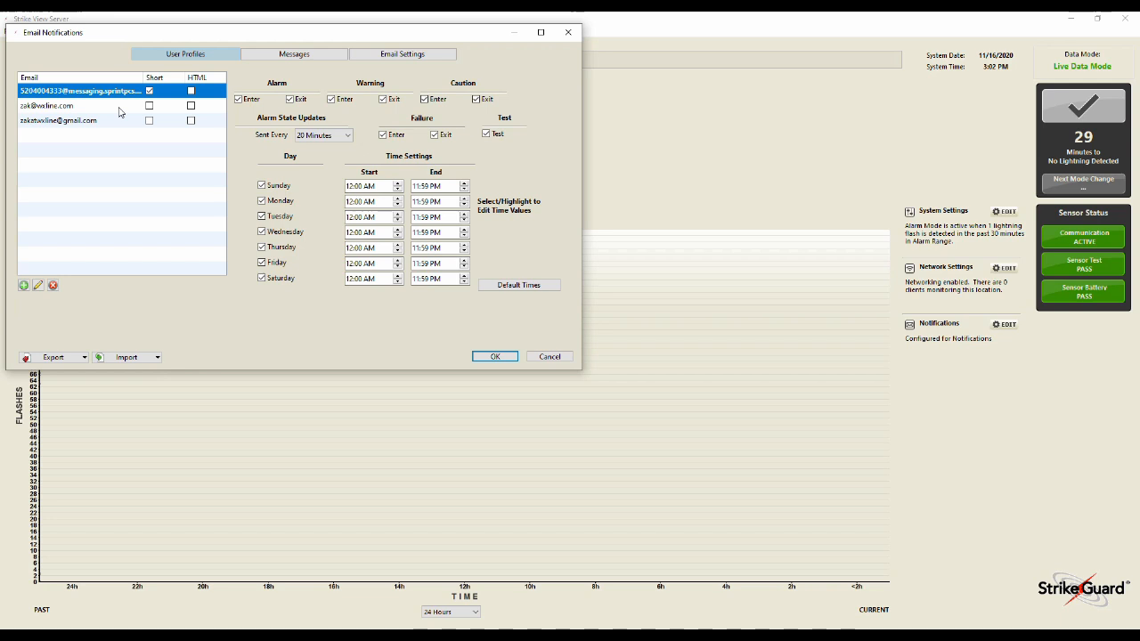
Enable Test alerts for the second recipient profile and set the first profile's update interval to 20 Minutes
{"action": "left_click", "coordinate": [120, 107]}
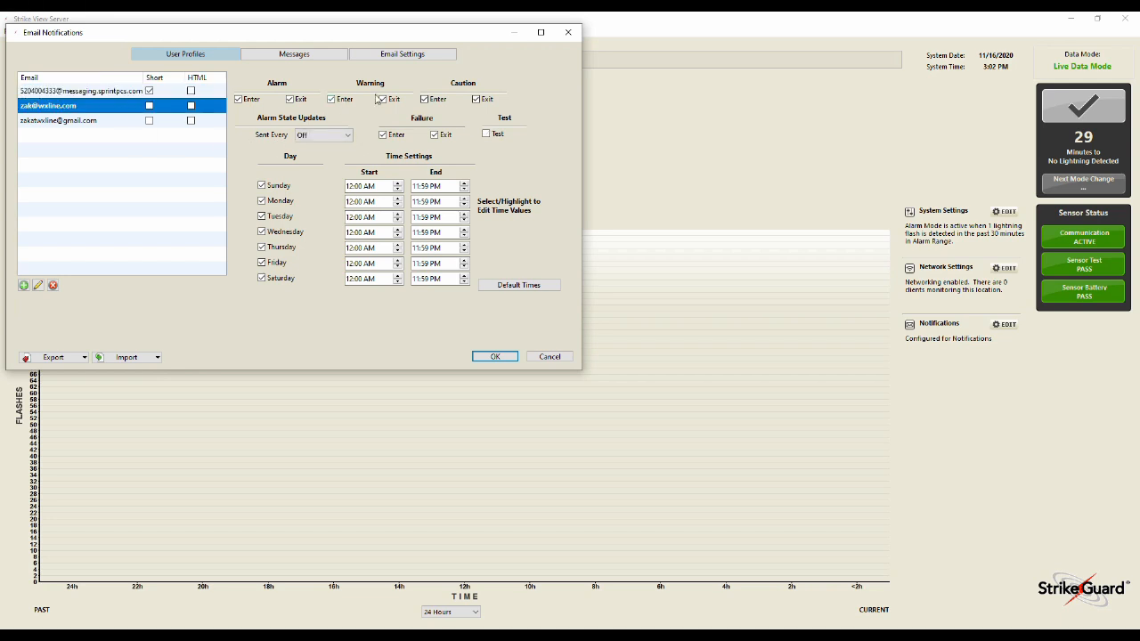
{"action": "left_click", "coordinate": [487, 136]}
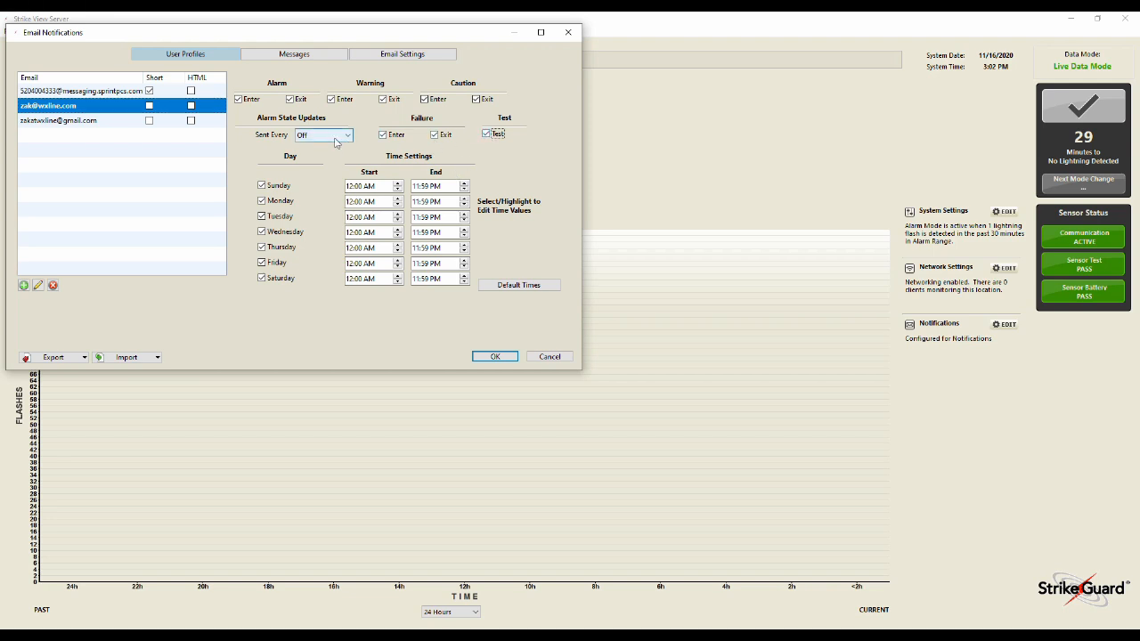
{"action": "left_click", "coordinate": [105, 93]}
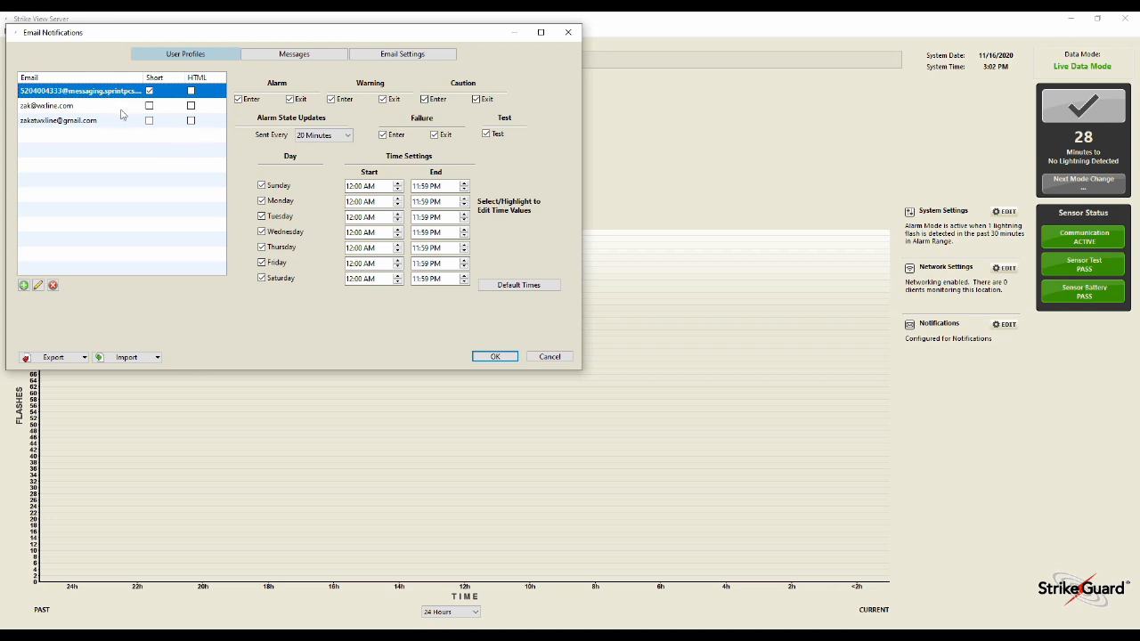
{"action": "left_click", "coordinate": [119, 108]}
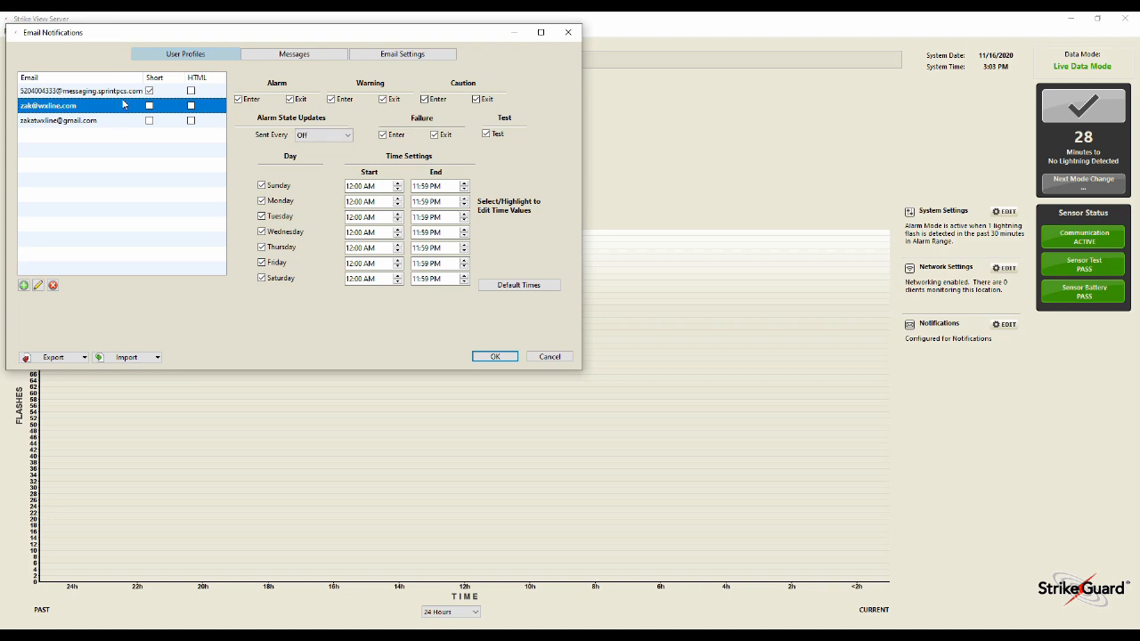
{"action": "left_click", "coordinate": [125, 92]}
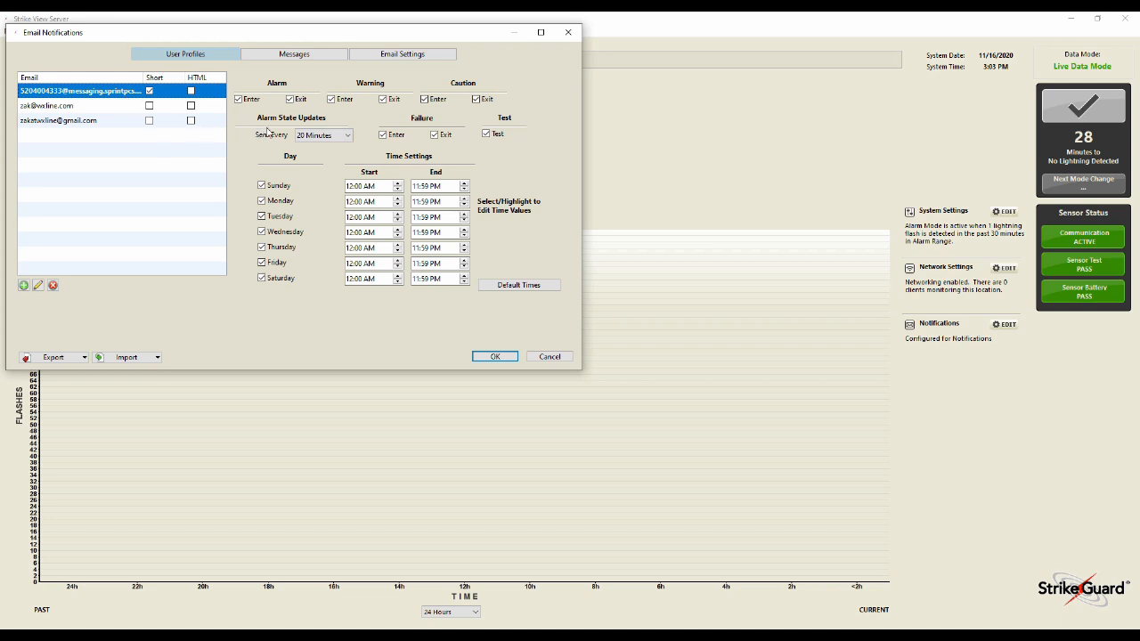
{"action": "left_click", "coordinate": [318, 138]}
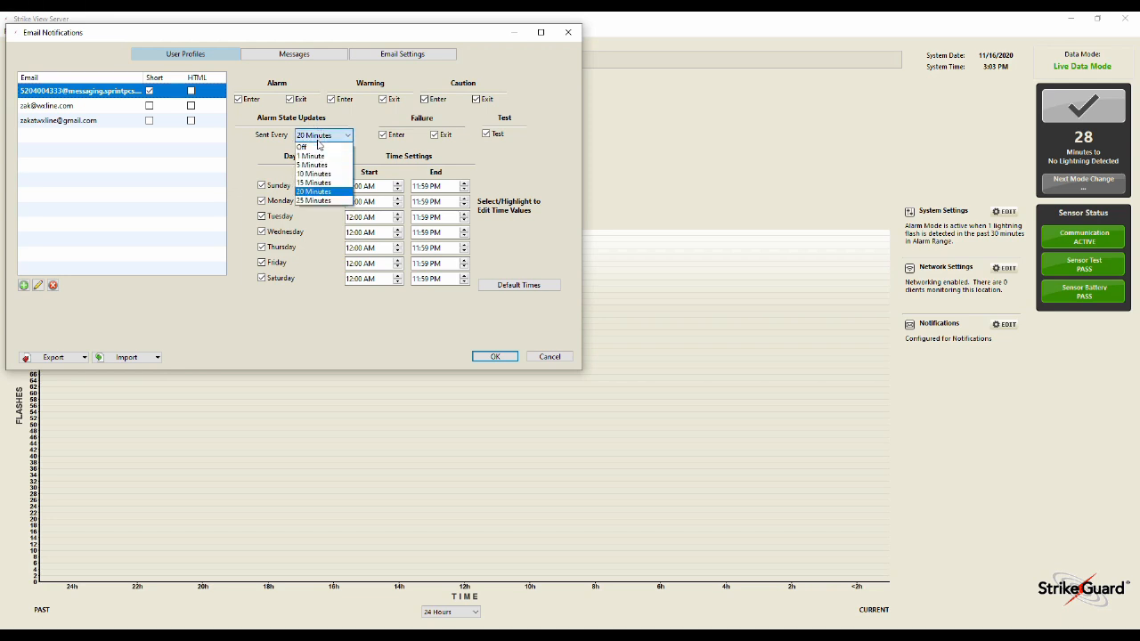
{"action": "left_click", "coordinate": [313, 192]}
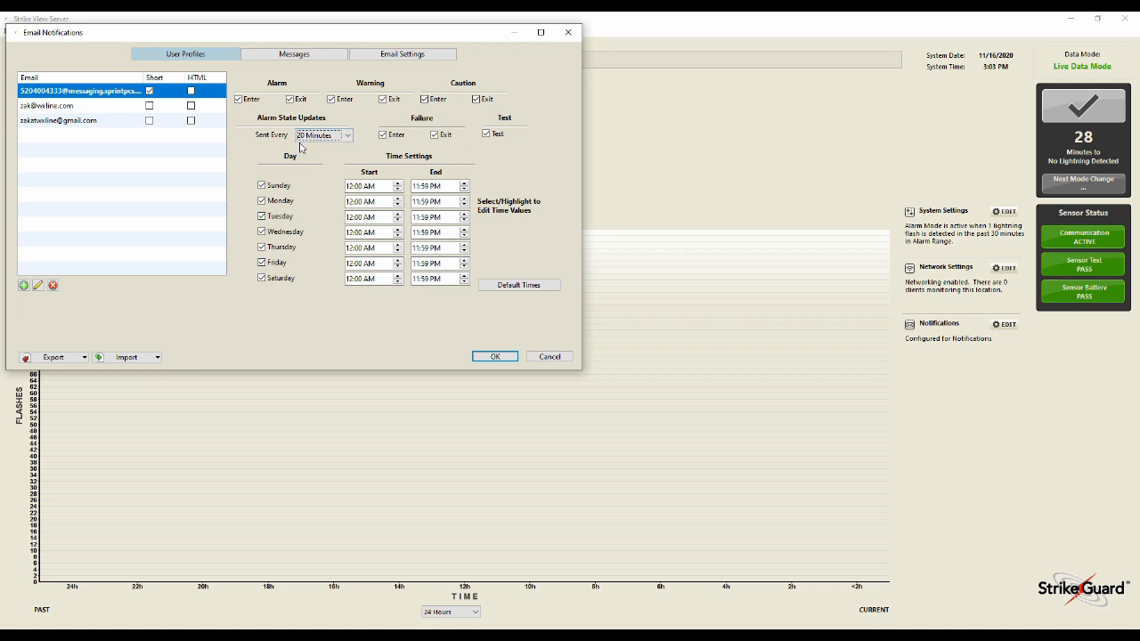
Examine the Strike Guard Alarm State message template
{"action": "left_click", "coordinate": [303, 54]}
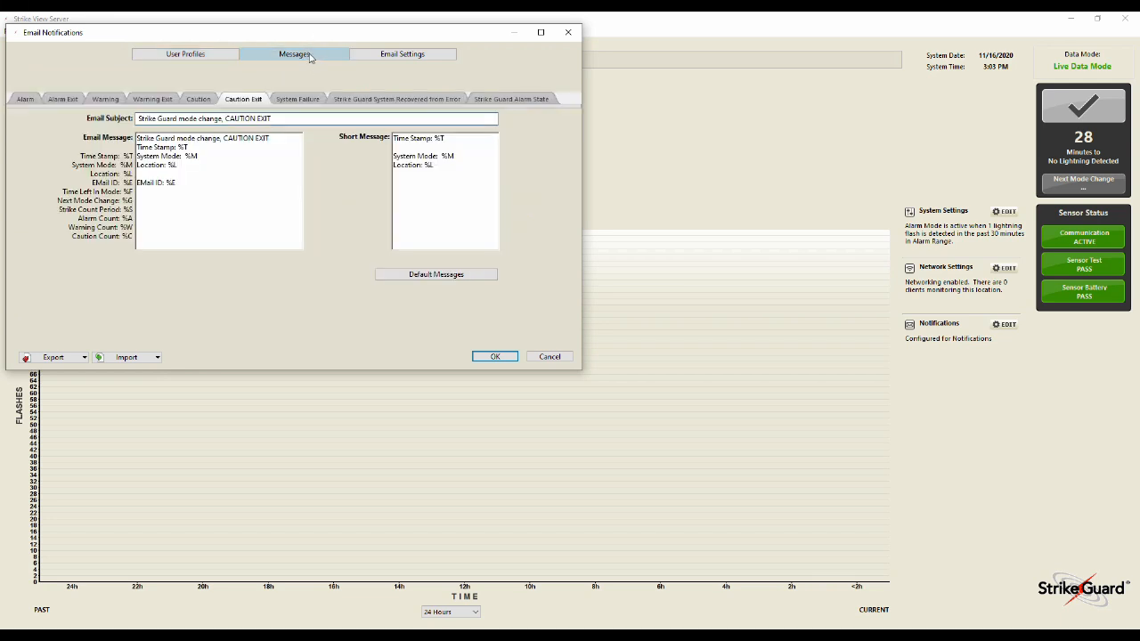
{"action": "left_click", "coordinate": [501, 101]}
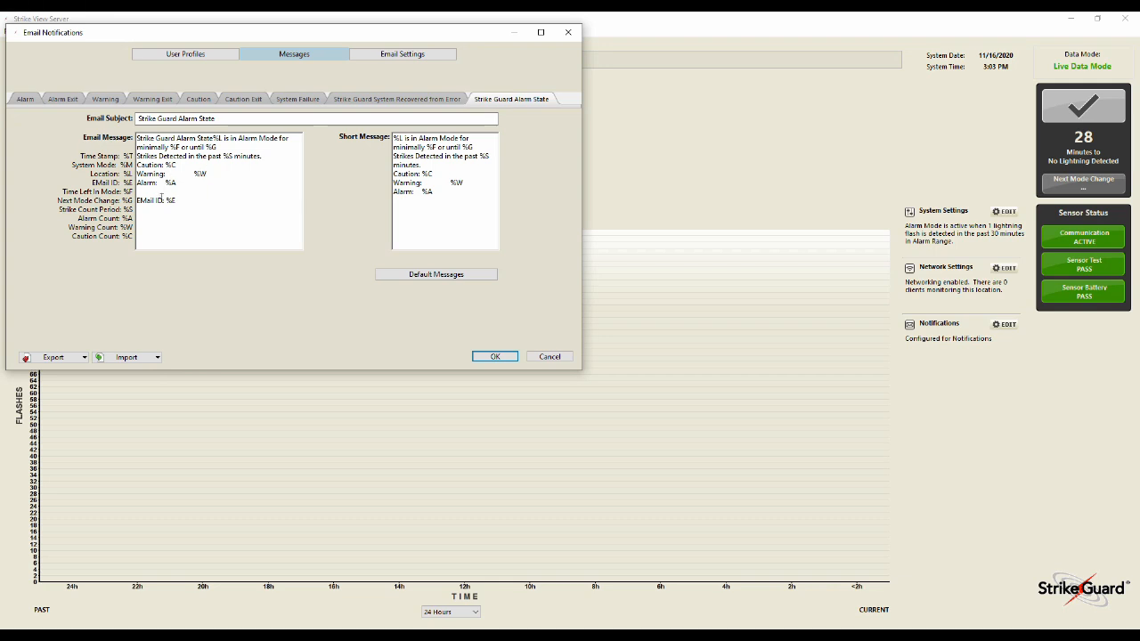
{"action": "left_click", "coordinate": [191, 53]}
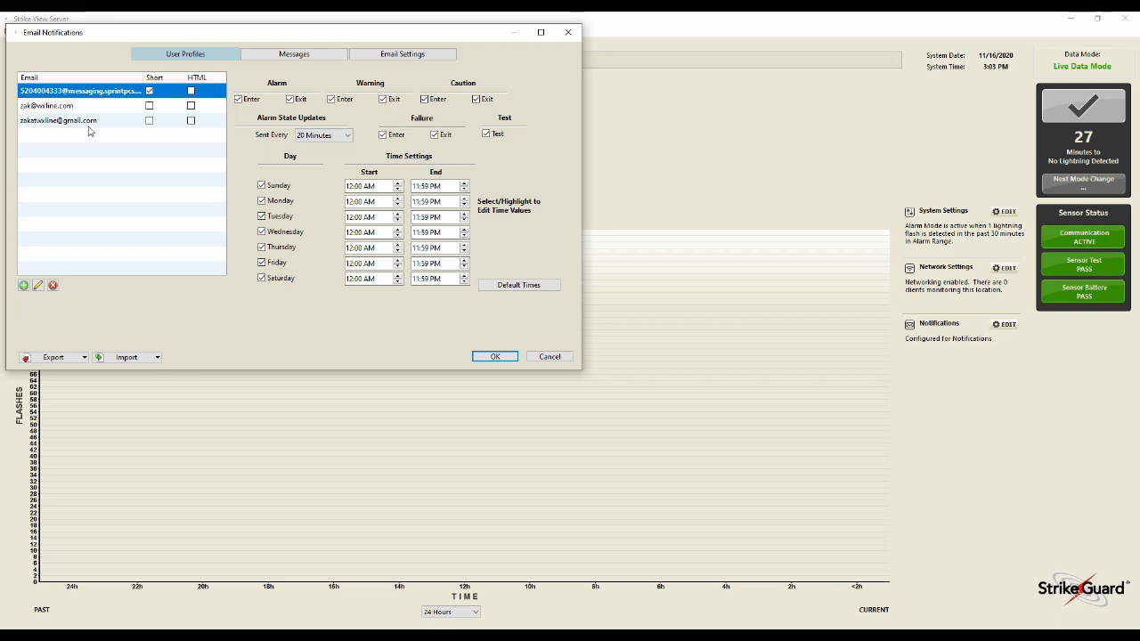
Set the email system to Enabled and clear the Use Secure Connection option in the email server settings
{"action": "left_click", "coordinate": [410, 58]}
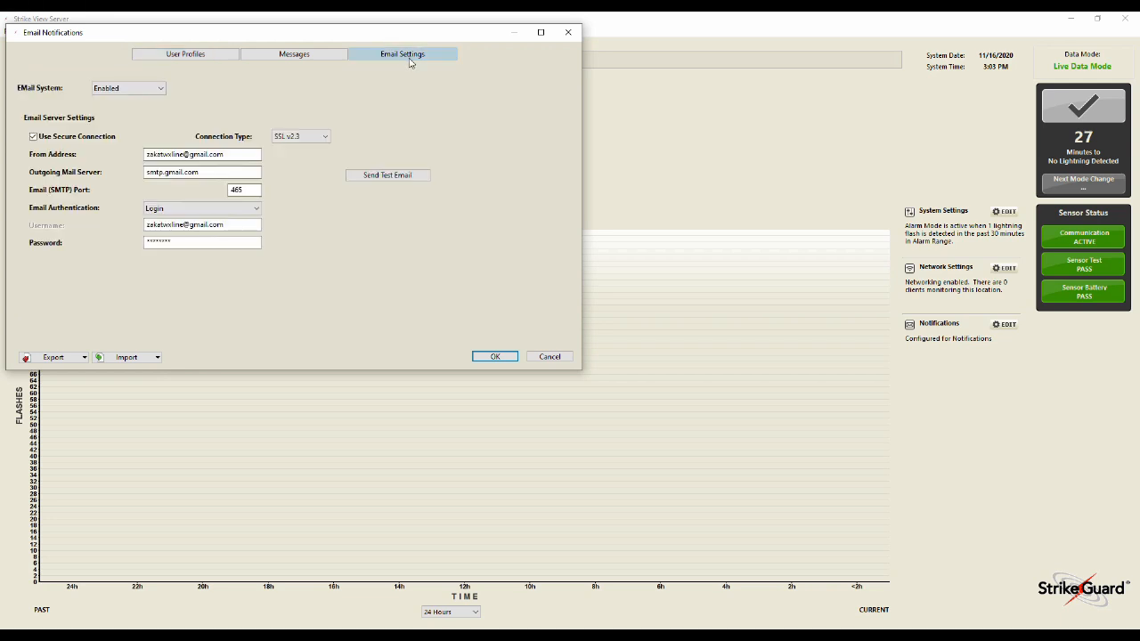
{"action": "left_click", "coordinate": [152, 93]}
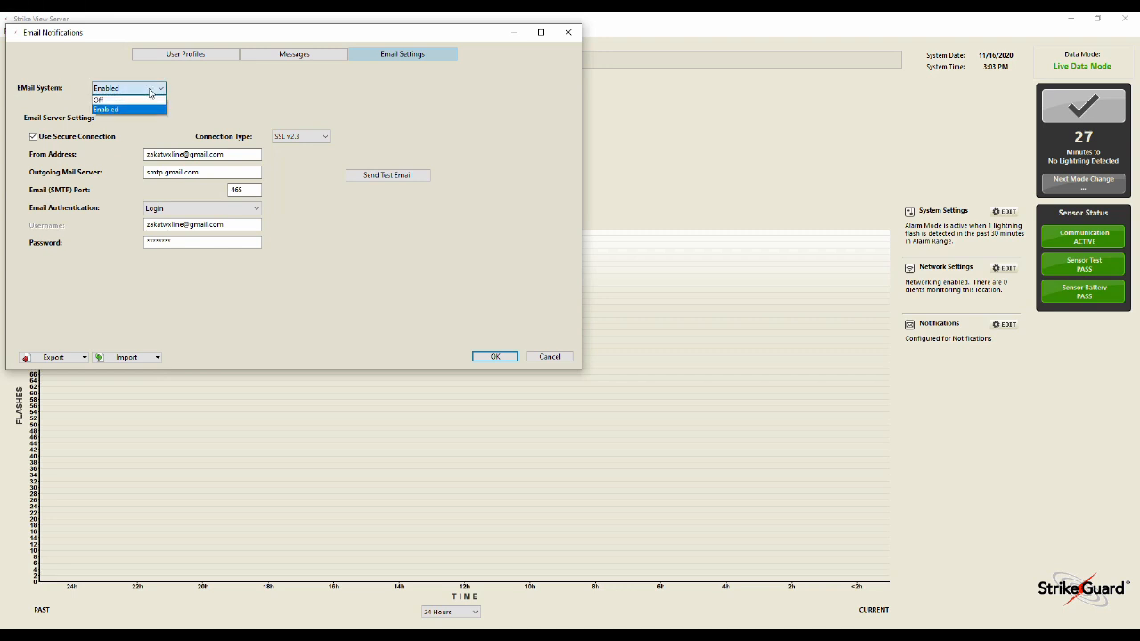
{"action": "left_click", "coordinate": [135, 109]}
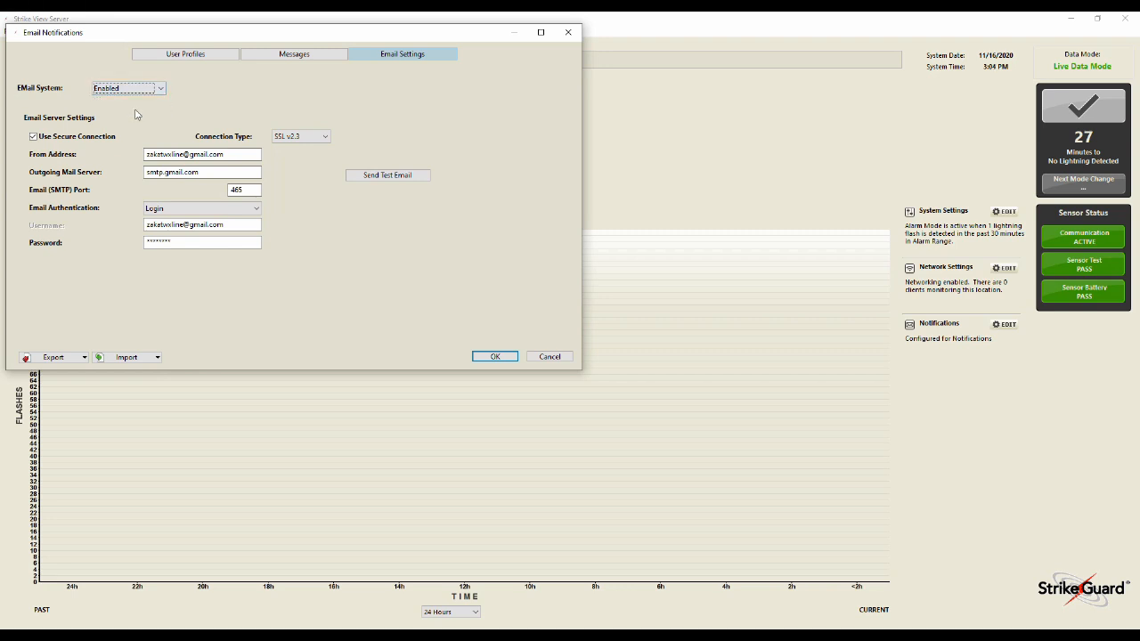
{"action": "left_click_drag", "start_coordinate": [249, 158], "coordinate": [187, 159]}
{"action": "left_click", "coordinate": [246, 154]}
{"action": "left_click", "coordinate": [33, 138]}
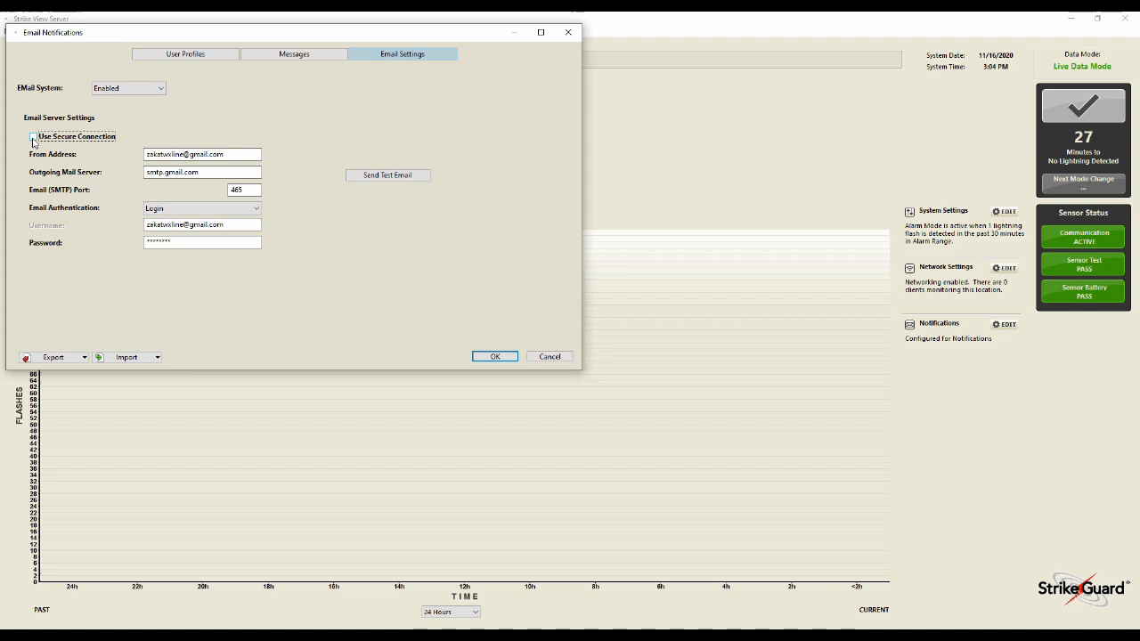
Re-enable Use Secure Connection and set the connection type to SSL v2.3
{"action": "left_click", "coordinate": [33, 138]}
{"action": "left_click", "coordinate": [308, 140]}
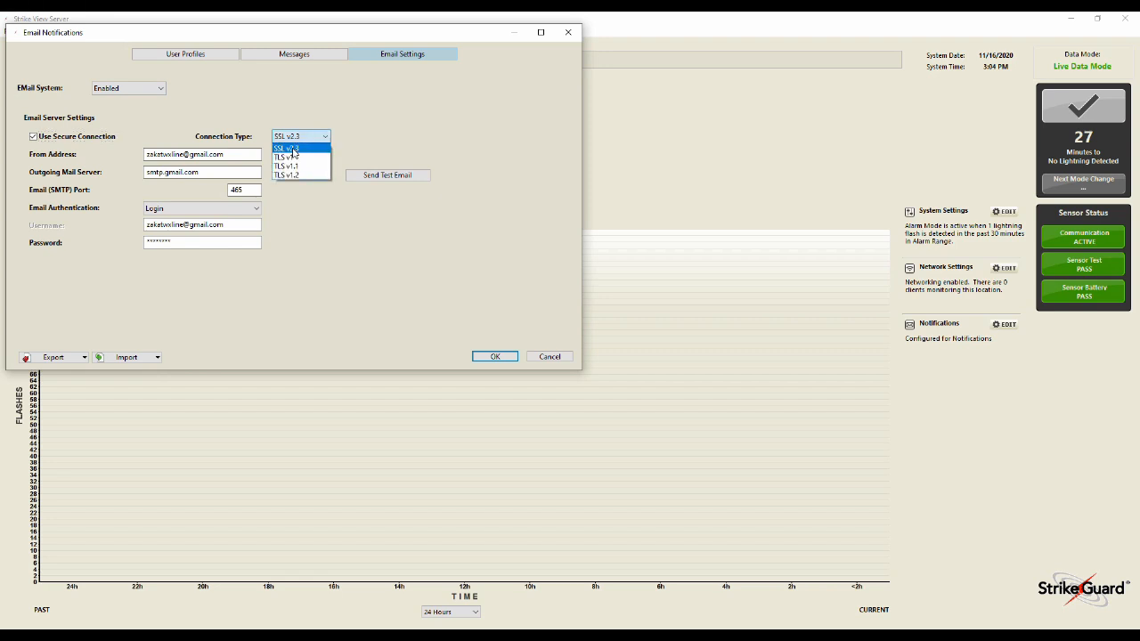
{"action": "left_click", "coordinate": [292, 151]}
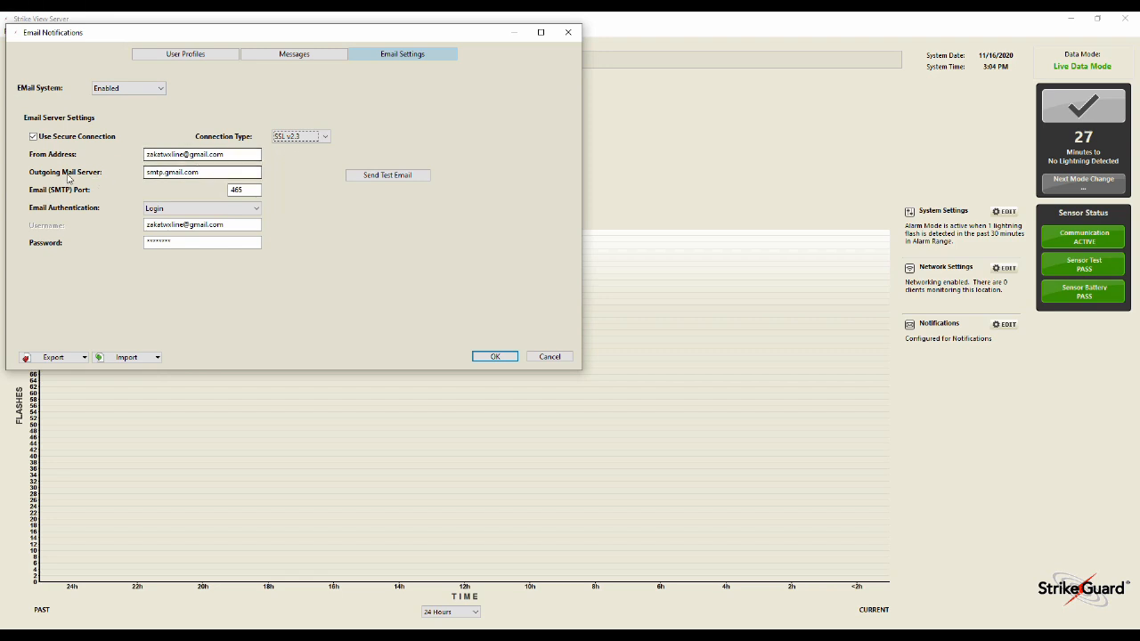
Check the outgoing mail server, SMTP port, authentication, username, sender address and password fields, and send a test email
{"action": "left_click_drag", "start_coordinate": [207, 174], "coordinate": [147, 173]}
{"action": "left_click", "coordinate": [205, 174]}
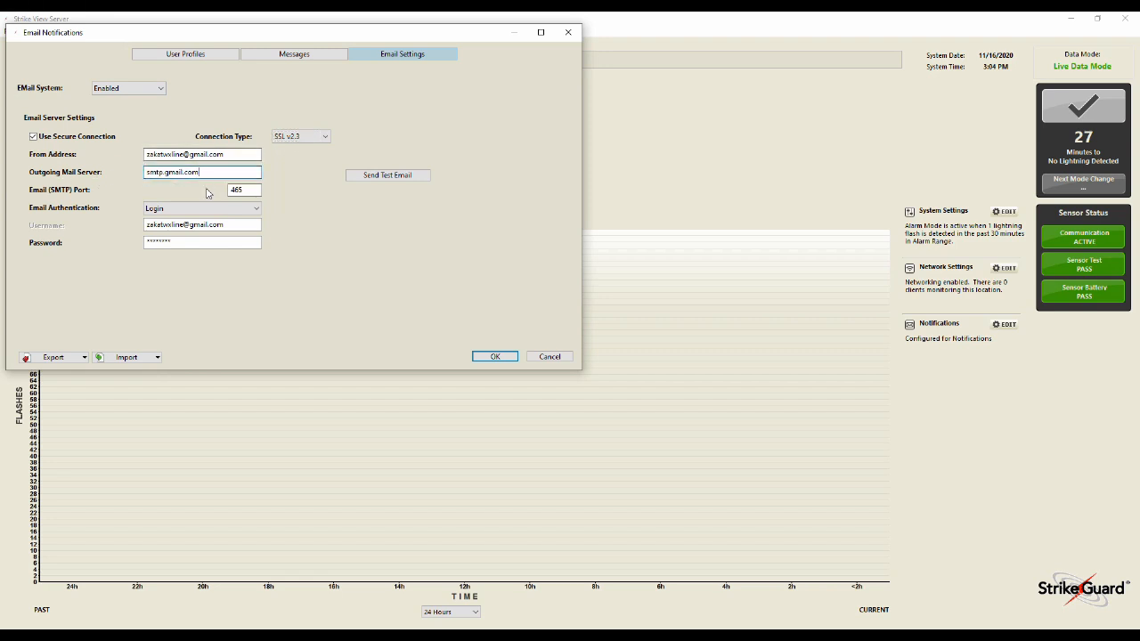
{"action": "left_click_drag", "start_coordinate": [247, 190], "coordinate": [215, 194]}
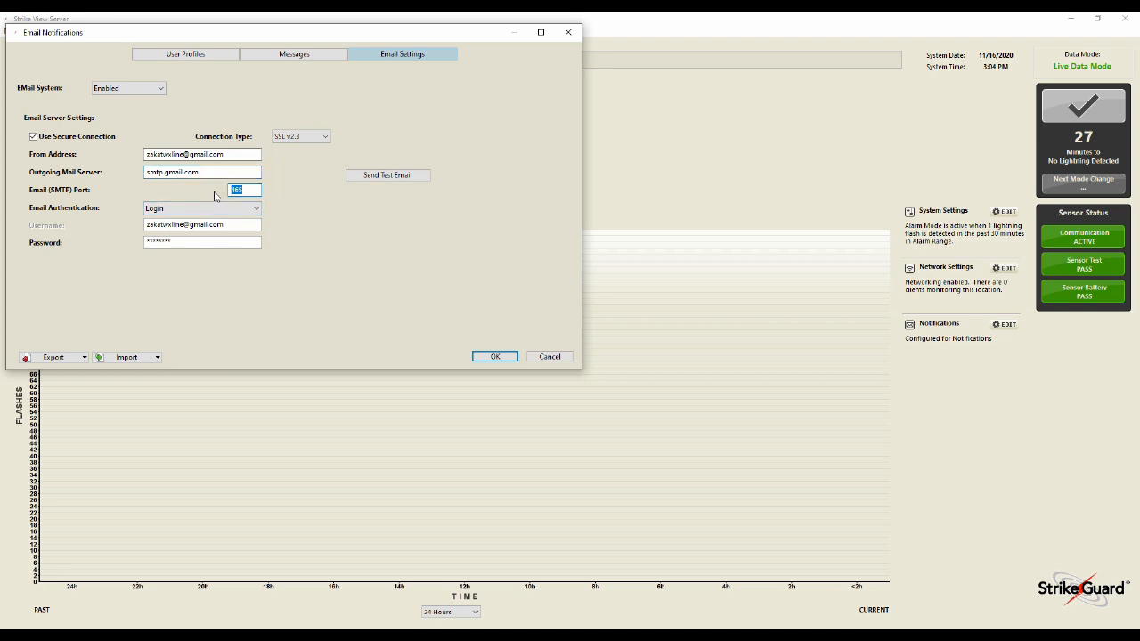
{"action": "left_click", "coordinate": [248, 189]}
{"action": "left_click", "coordinate": [177, 210]}
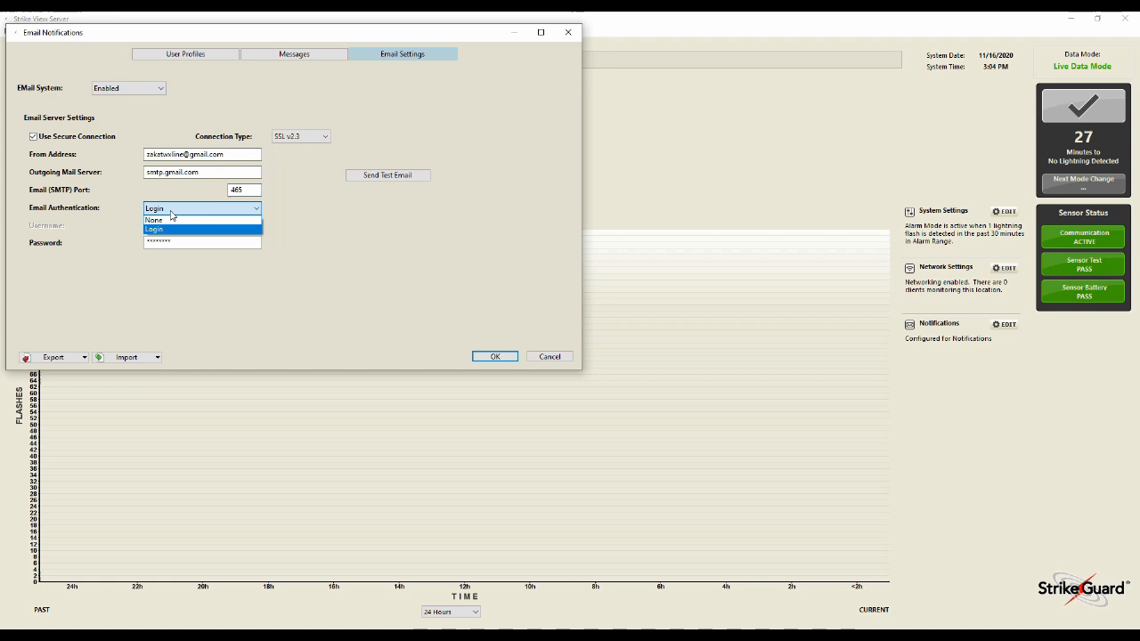
{"action": "left_click", "coordinate": [167, 229]}
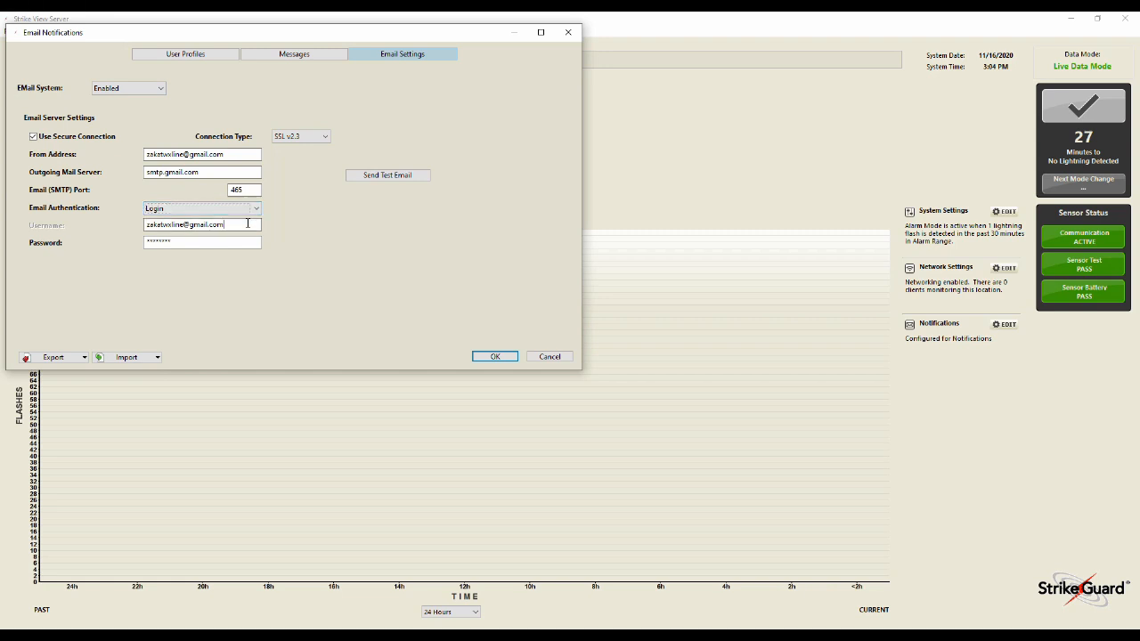
{"action": "left_click_drag", "start_coordinate": [227, 225], "coordinate": [145, 225]}
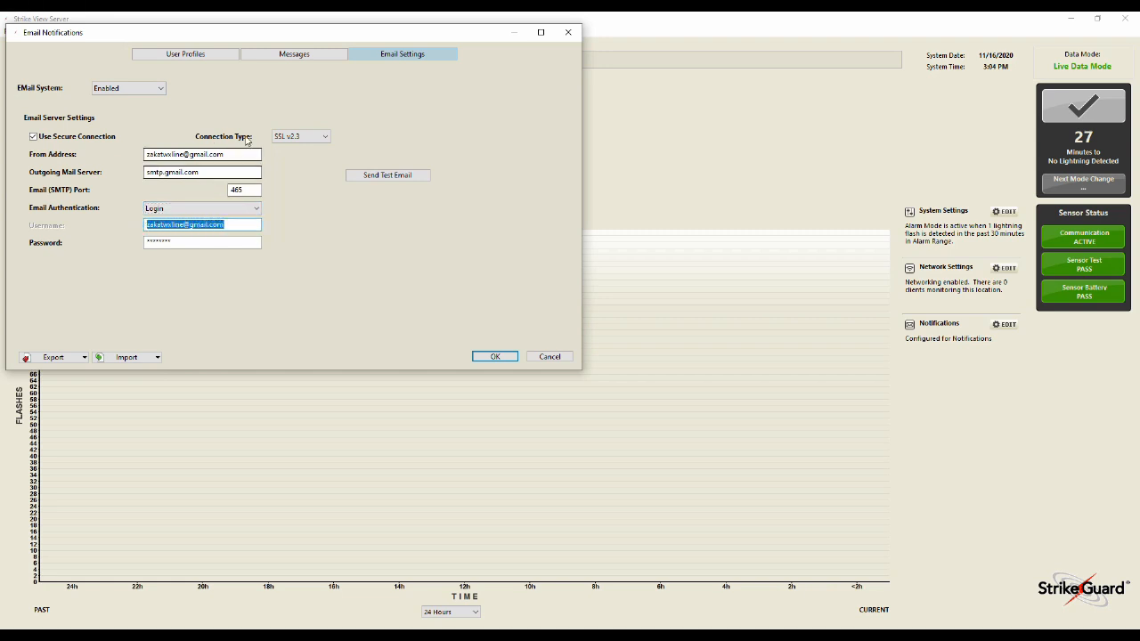
{"action": "left_click_drag", "start_coordinate": [228, 154], "coordinate": [146, 156]}
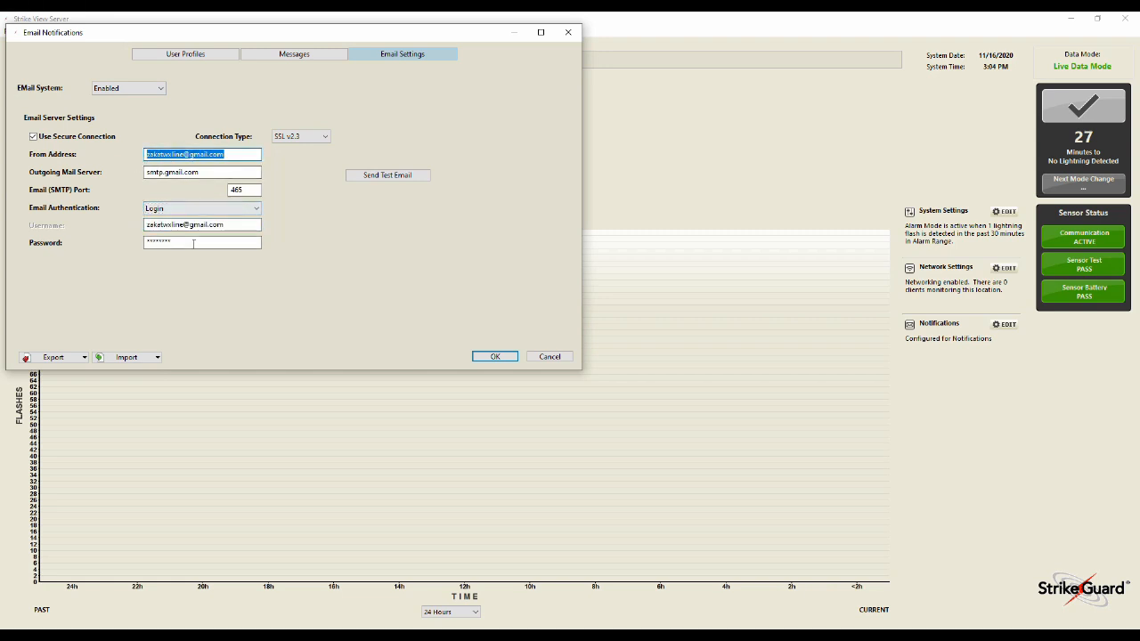
{"action": "left_click_drag", "start_coordinate": [259, 243], "coordinate": [126, 241]}
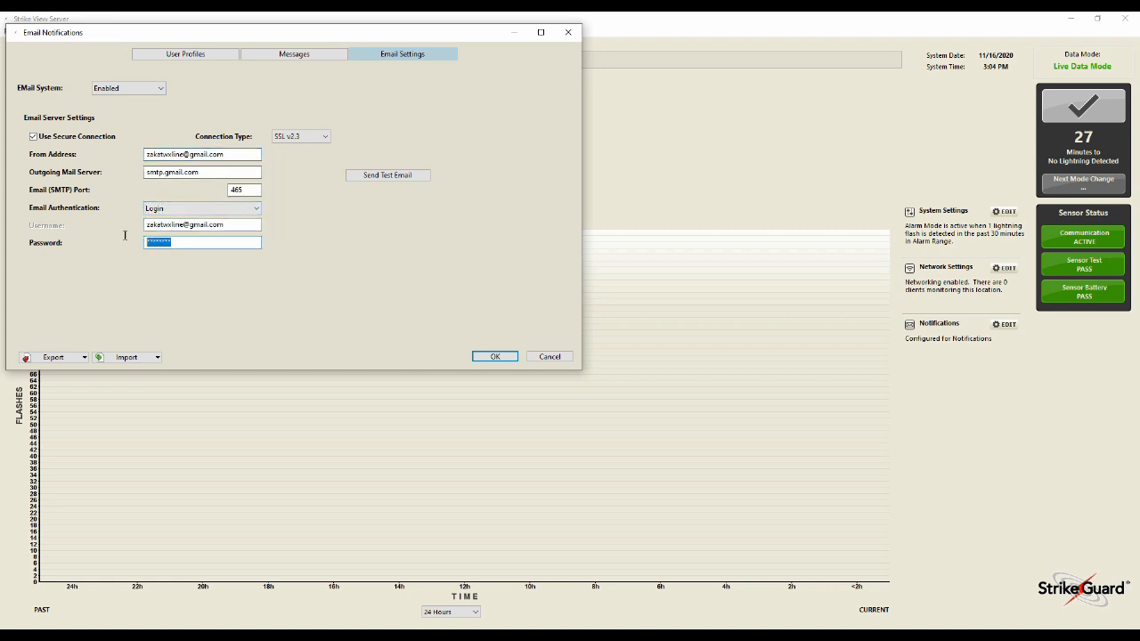
{"action": "left_click", "coordinate": [225, 241]}
{"action": "left_click", "coordinate": [384, 176]}
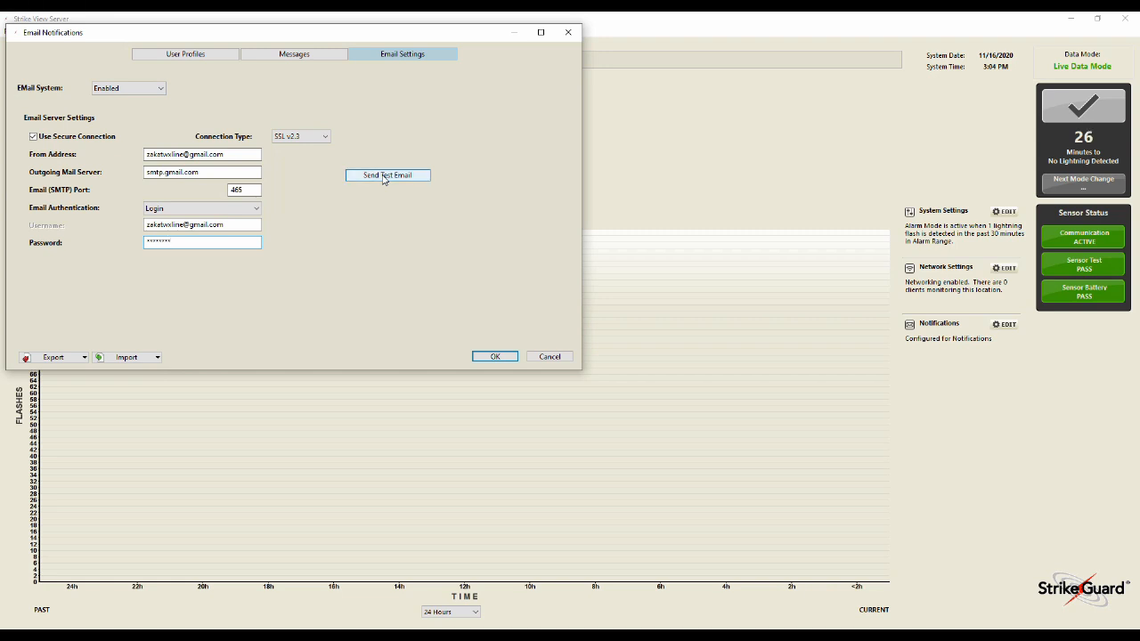
Go through each recipient profile's alert settings and confirm the email notification settings
{"action": "left_click", "coordinate": [194, 58]}
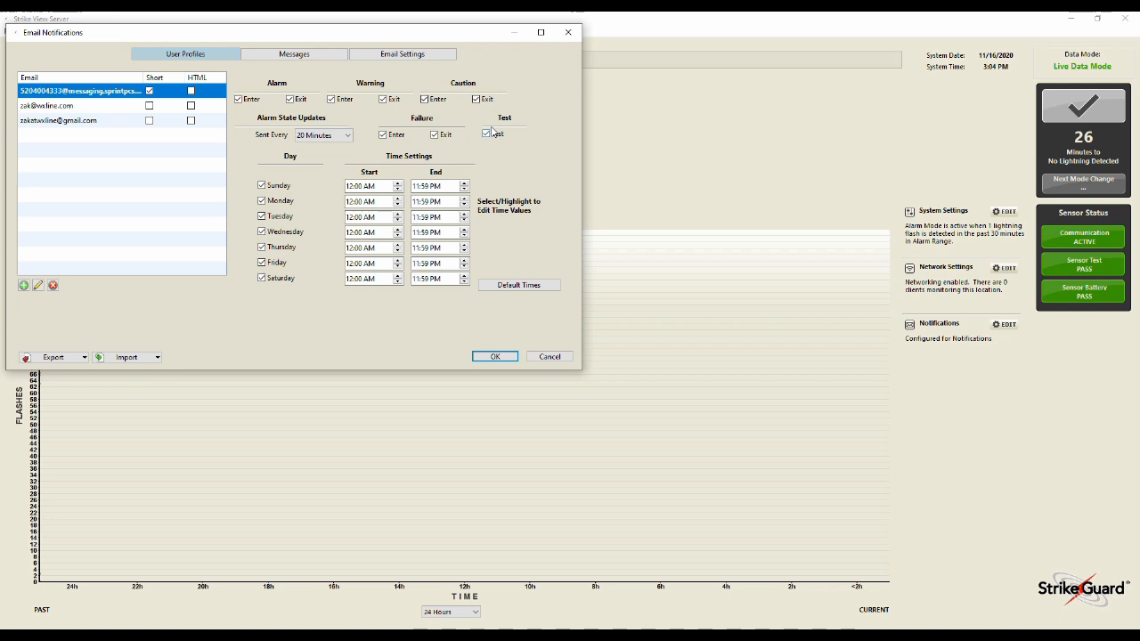
{"action": "left_click", "coordinate": [111, 112]}
{"action": "left_click", "coordinate": [108, 128]}
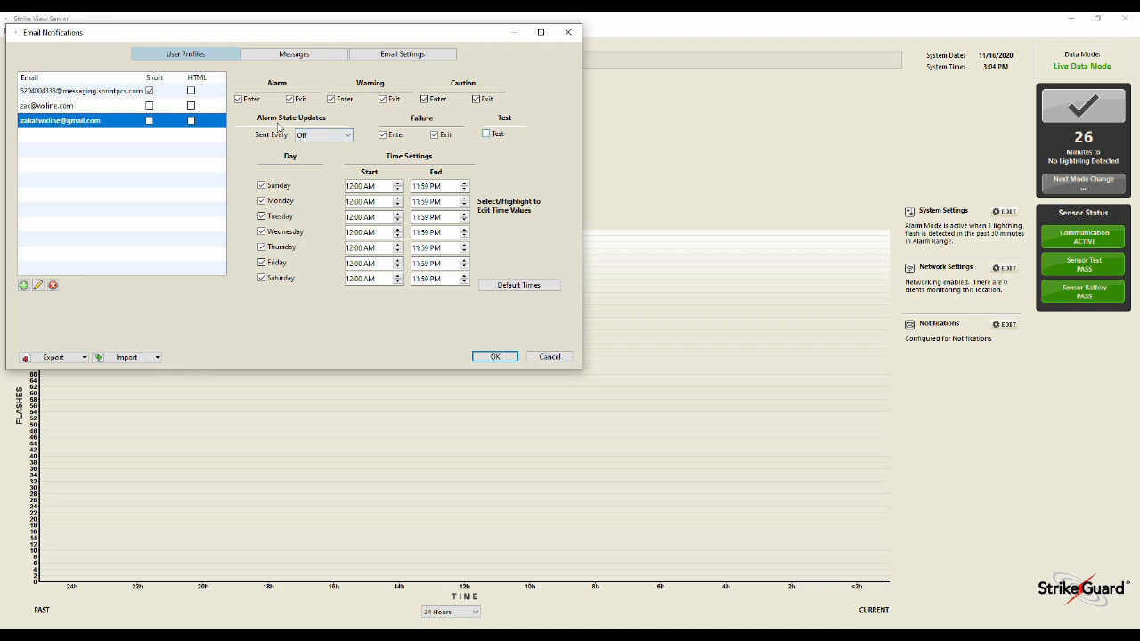
{"action": "left_click", "coordinate": [70, 105]}
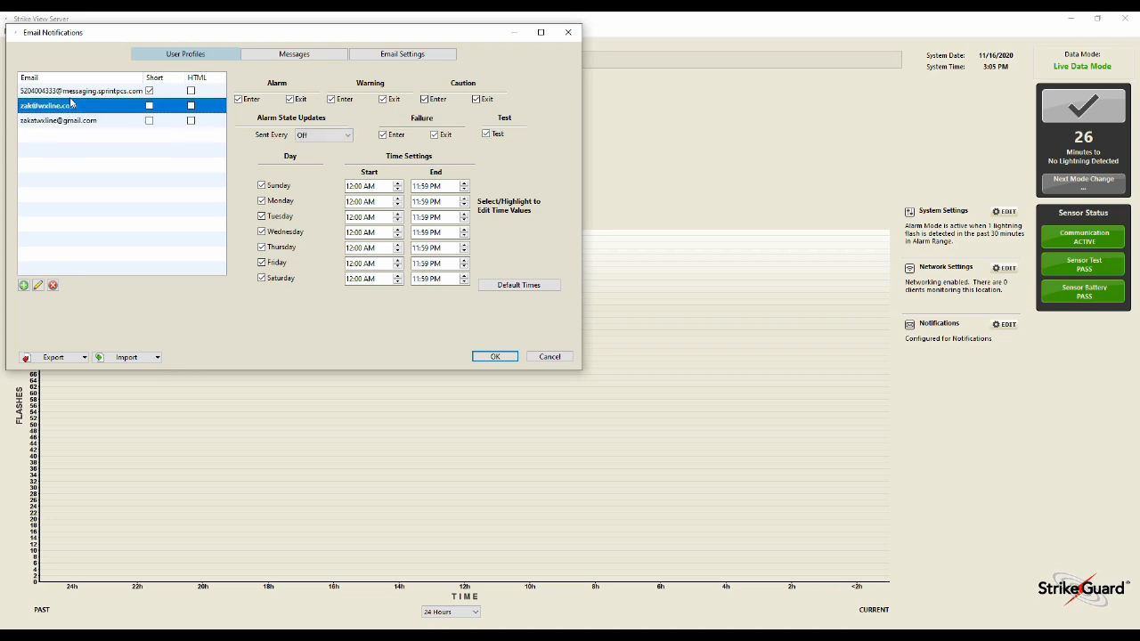
{"action": "left_click", "coordinate": [74, 96]}
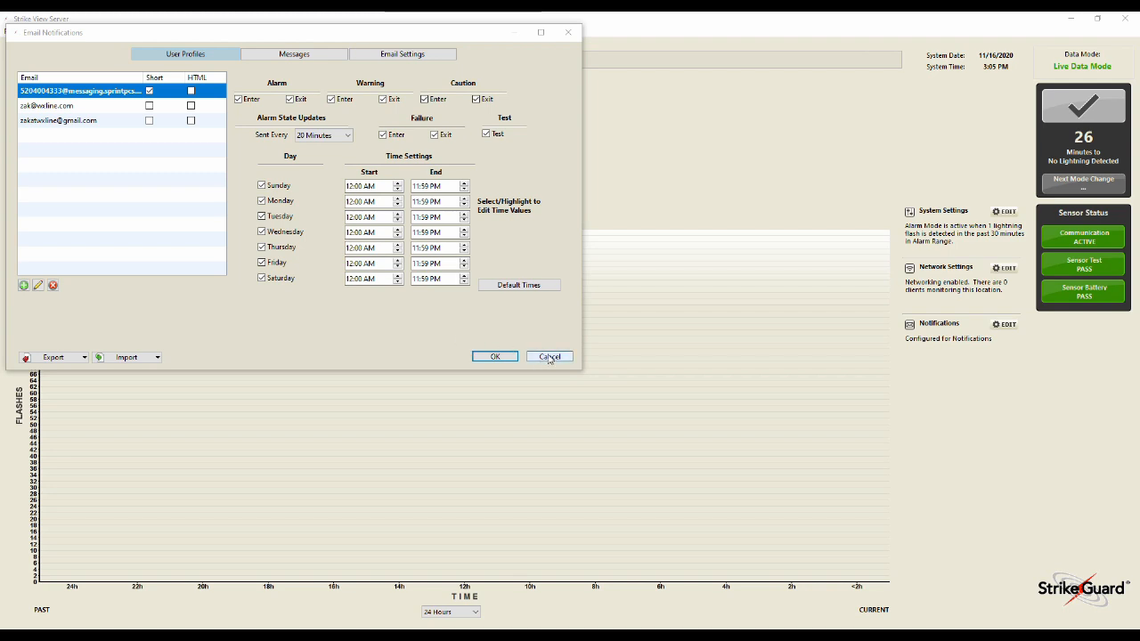
{"action": "left_click", "coordinate": [497, 357]}
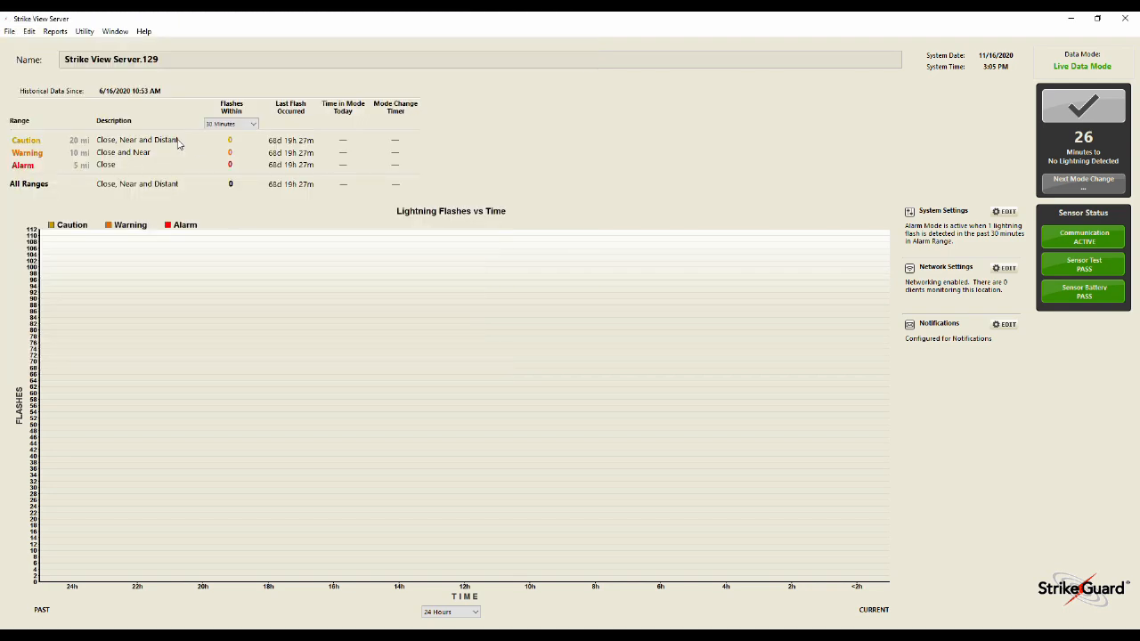
Run the Email Log report for today in the Report Manager to check the test email, then close the report windows
{"action": "left_click", "coordinate": [52, 32]}
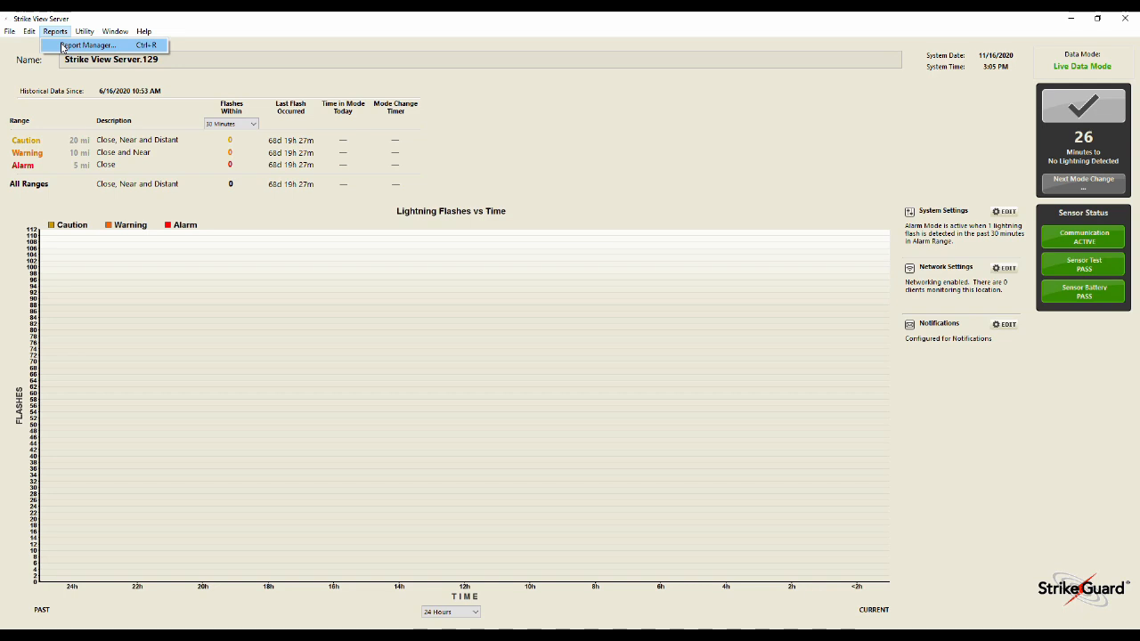
{"action": "left_click", "coordinate": [87, 46]}
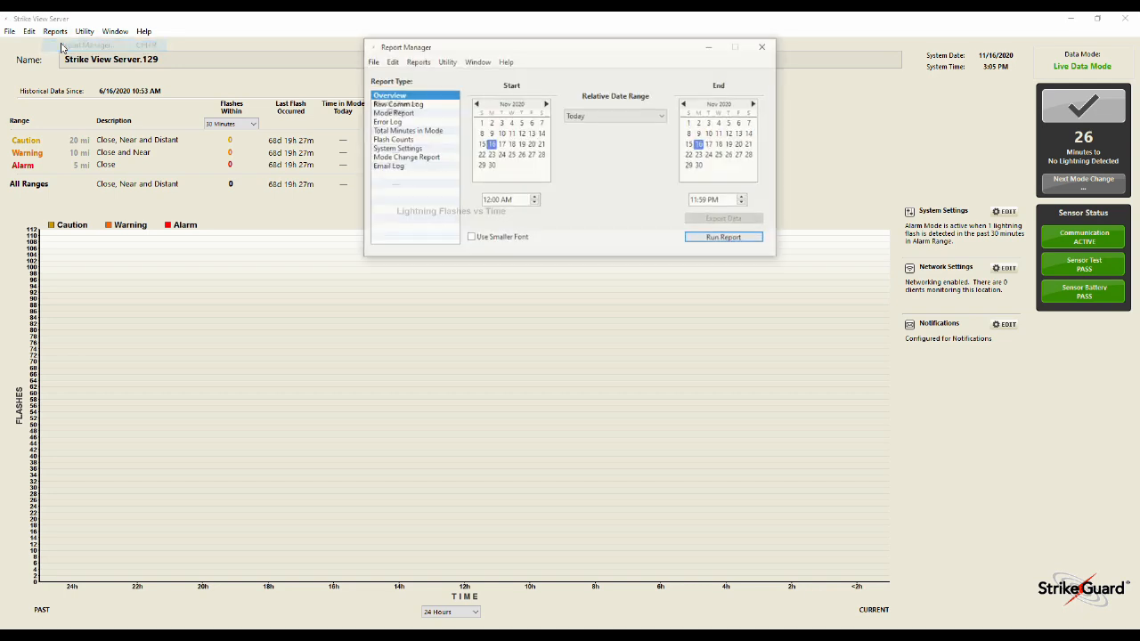
{"action": "left_click", "coordinate": [411, 169]}
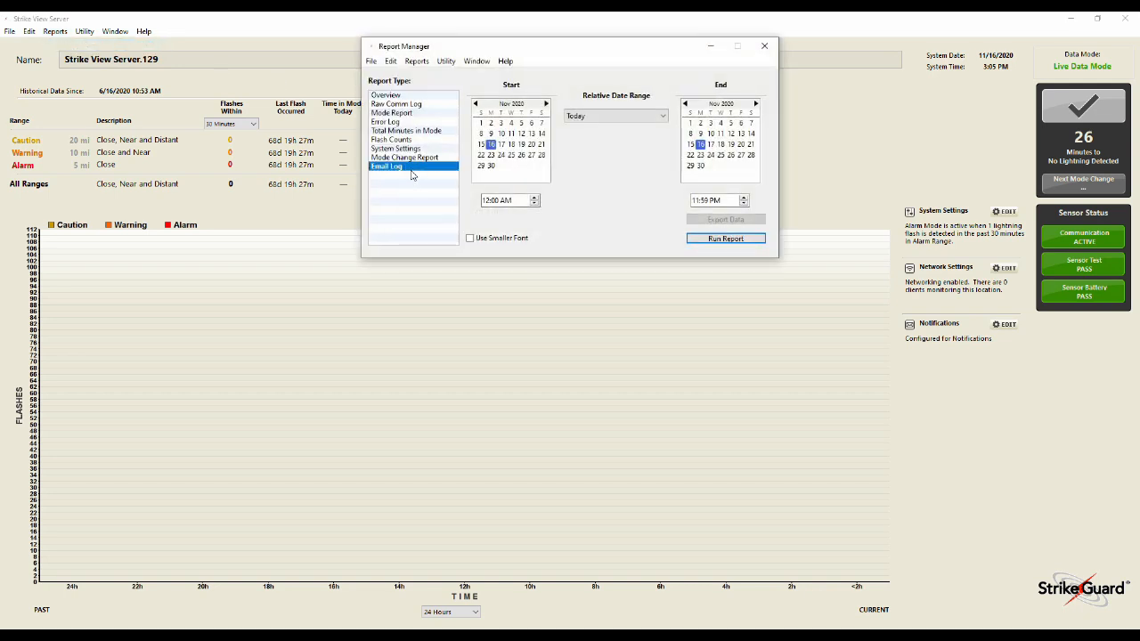
{"action": "left_click", "coordinate": [714, 241]}
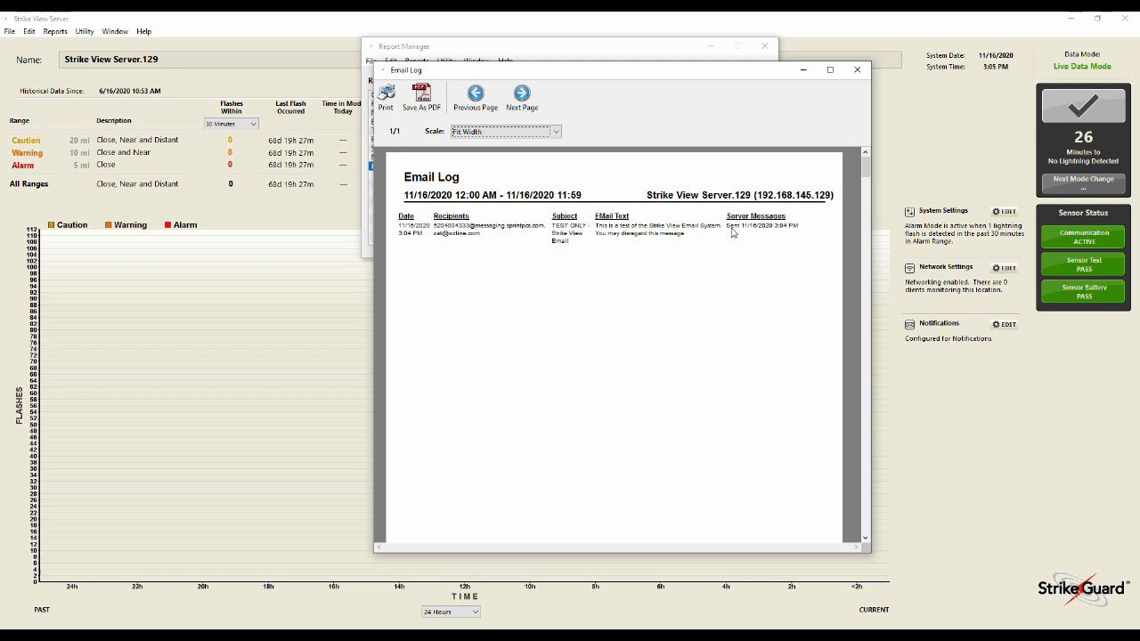
{"action": "left_click", "coordinate": [857, 70]}
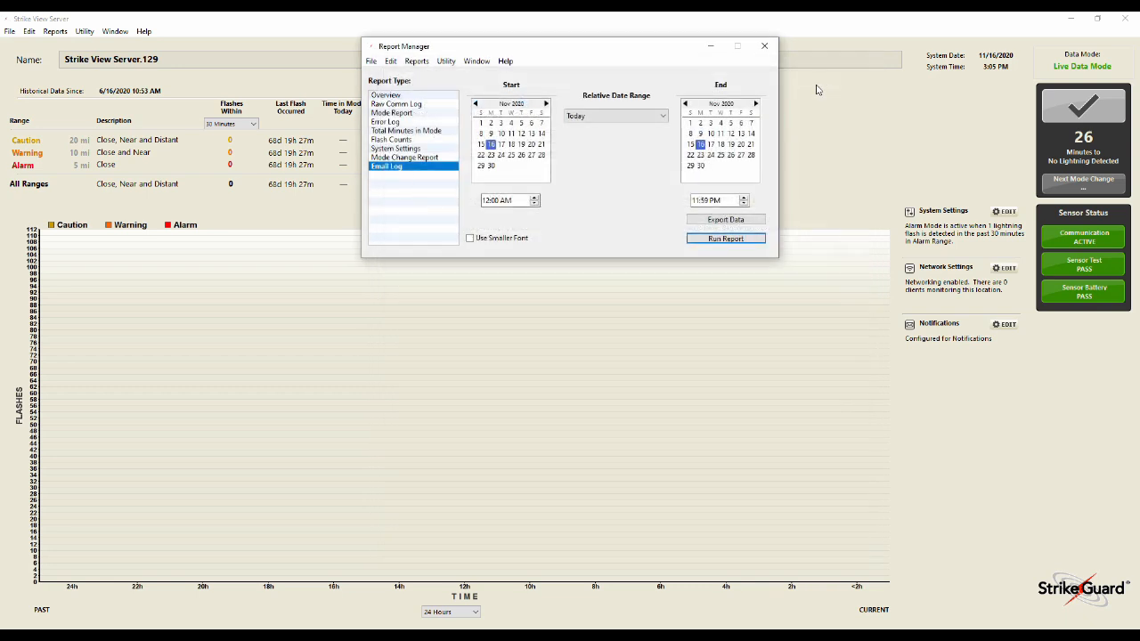
{"action": "left_click", "coordinate": [764, 45]}
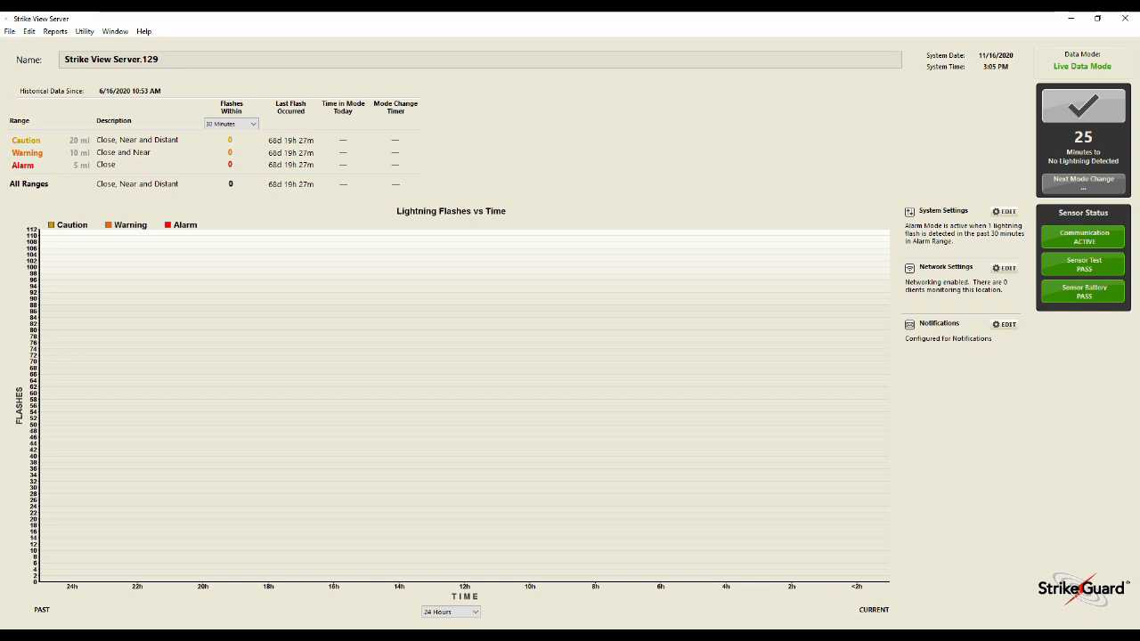